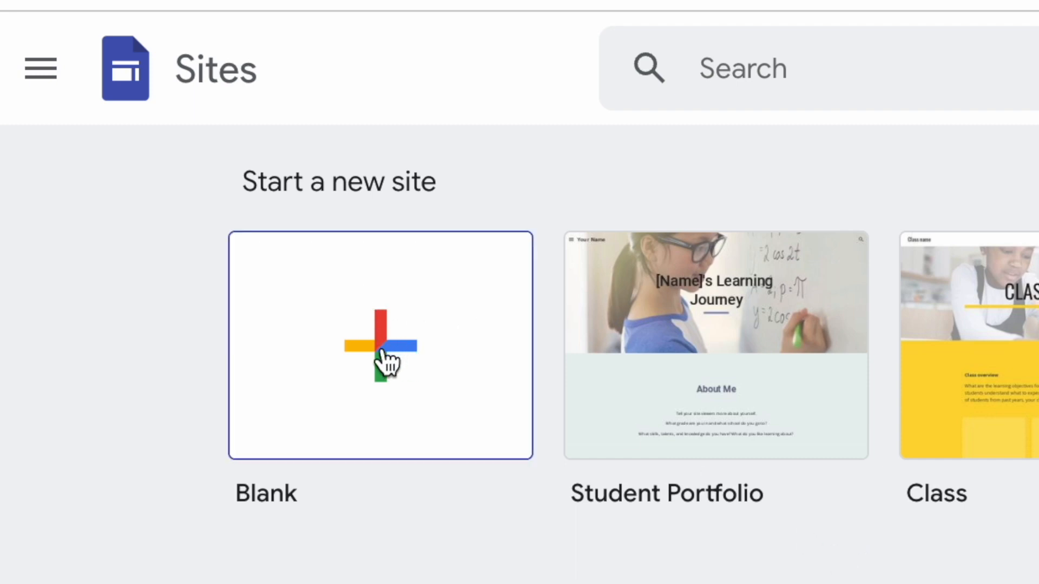
Step: Create a blank site and enter the portfolio owner's full name as the site name
left_click(383, 352)
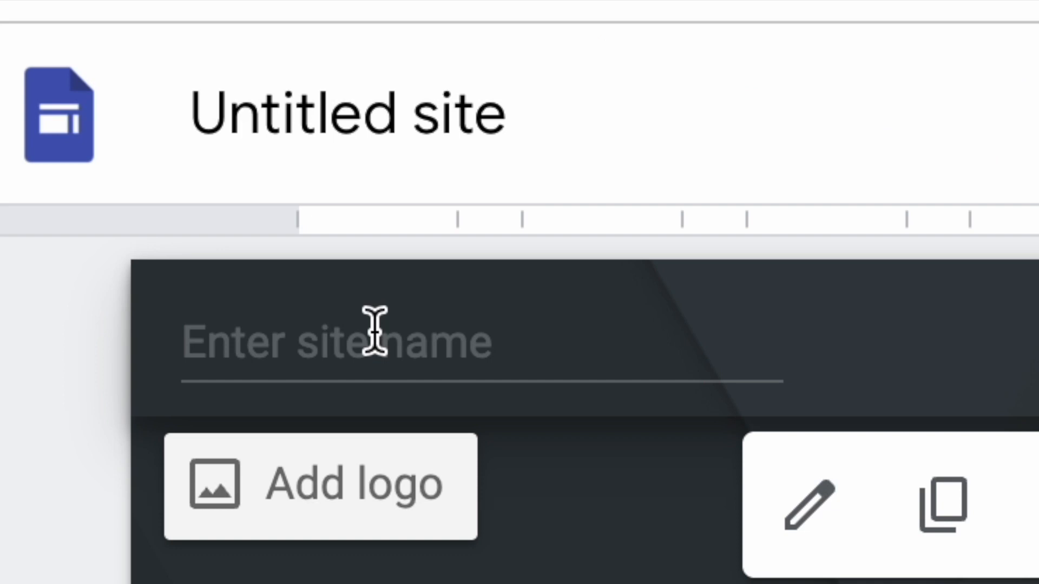
left_click(106, 130)
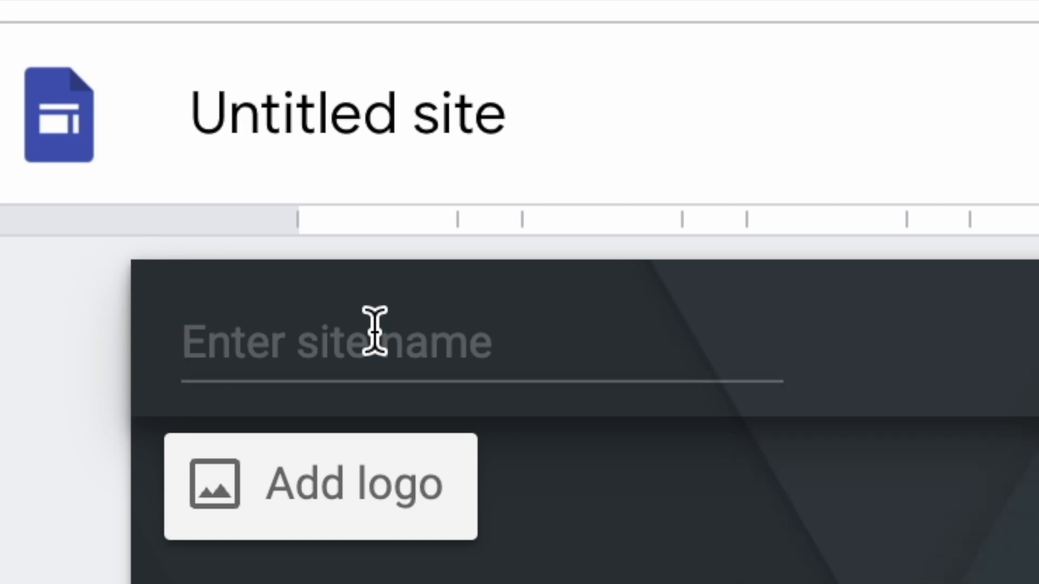
left_click(375, 331)
type("Mar")
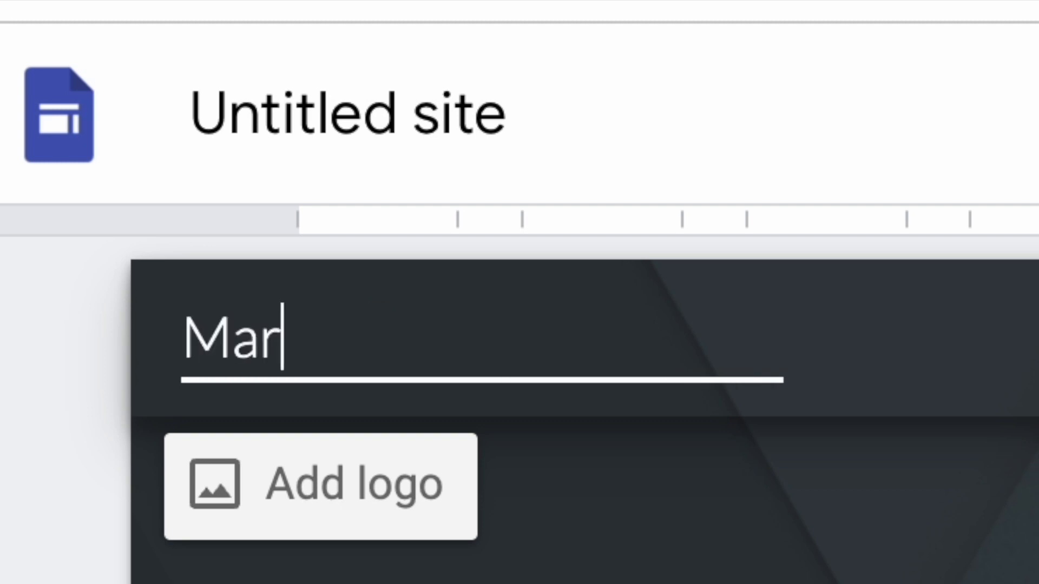
type("cus Sem")
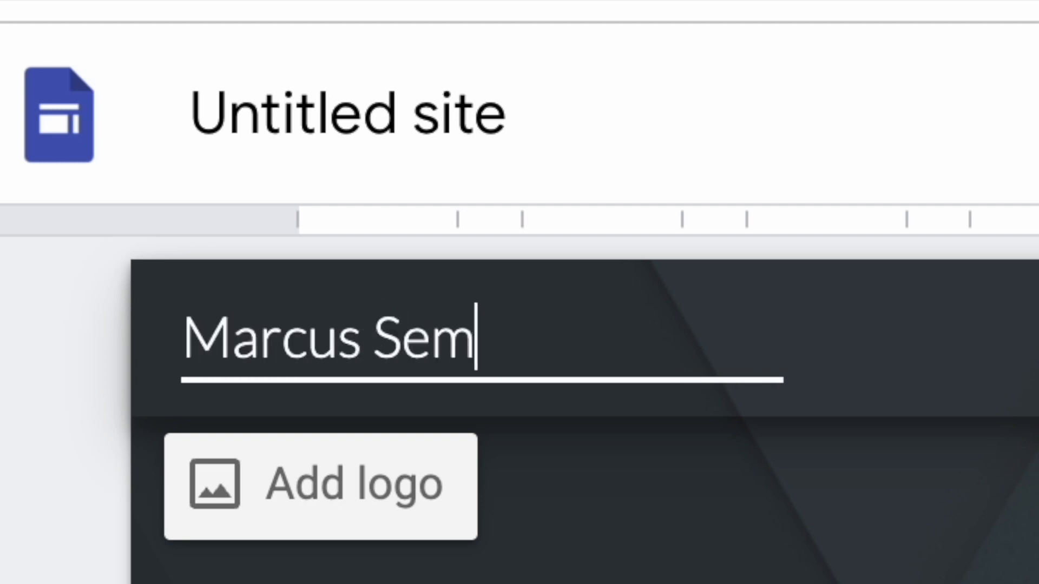
type("ien")
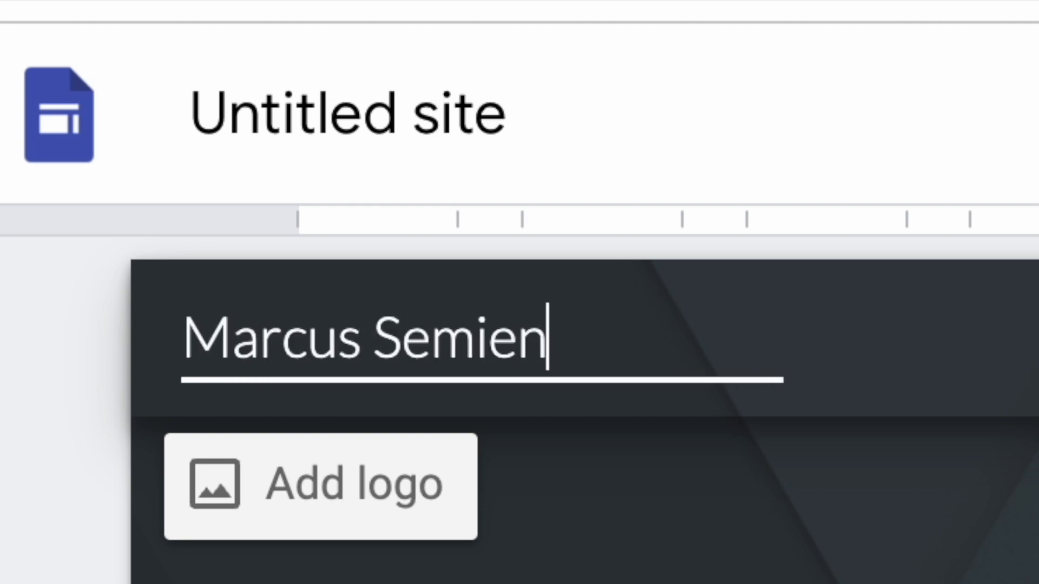
left_click(1027, 579)
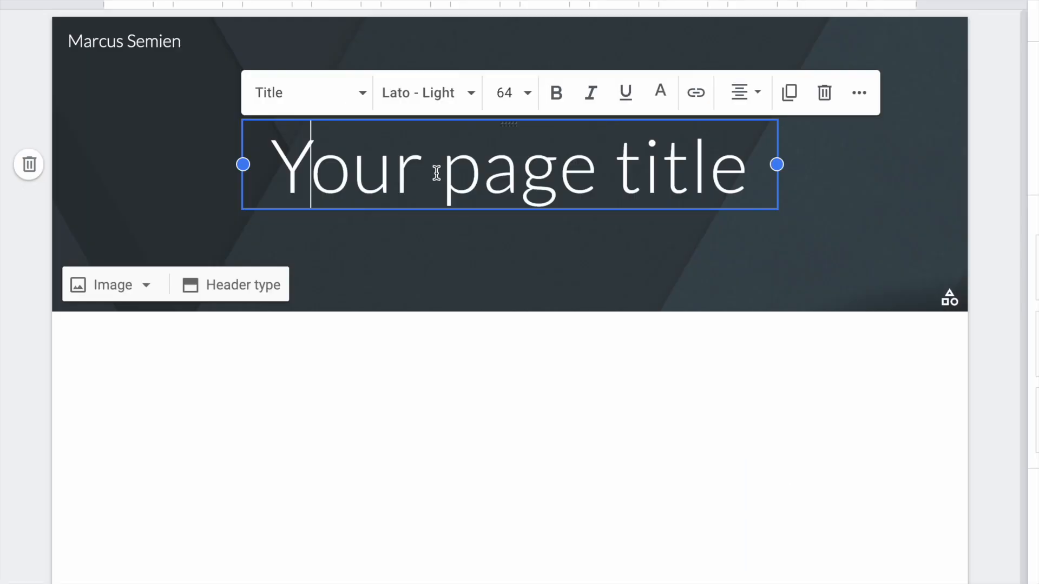
Step: Replace the placeholder page title with the owner's first name in possessive form followed by "Portfolio"
triple_click(441, 174)
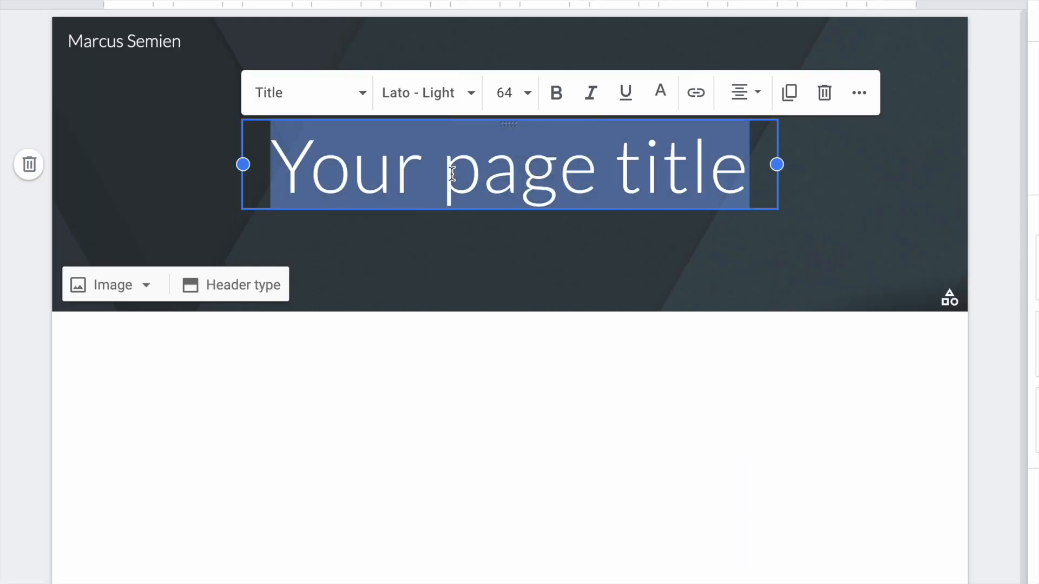
type("Marcus'")
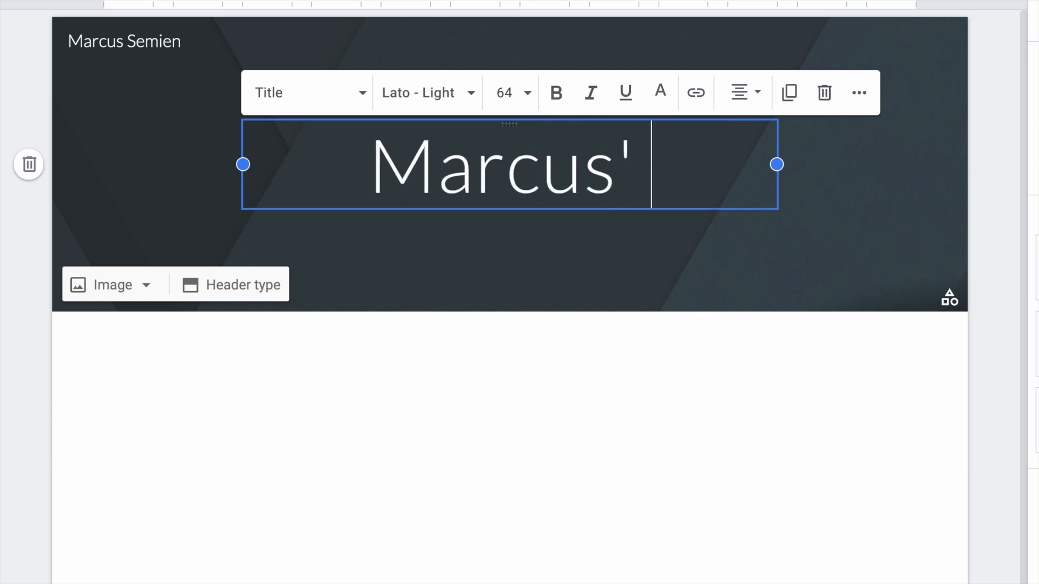
type(" Portfolio")
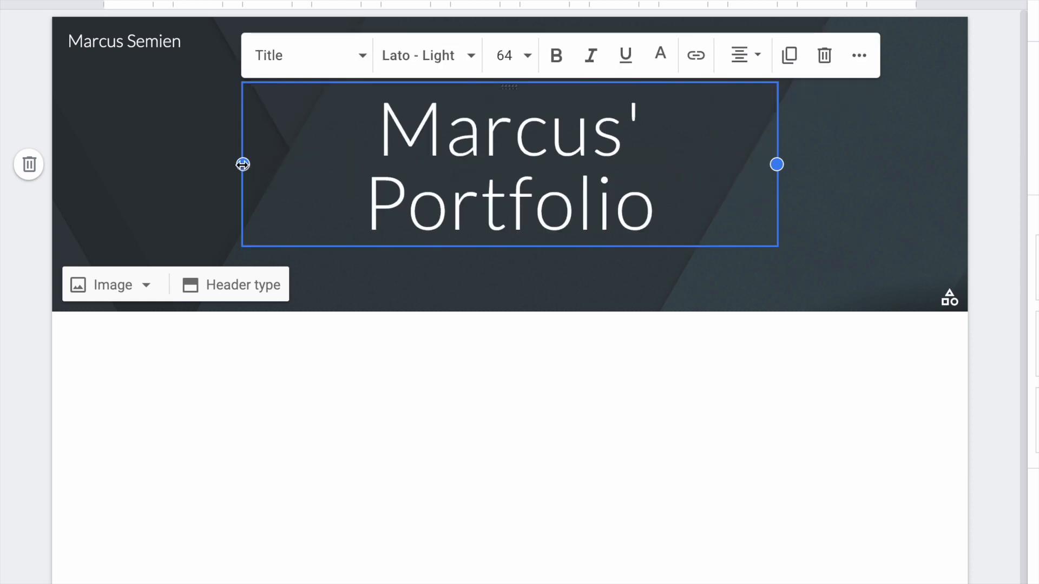
Step: Widen the title text box on both sides to the full content width and set the header type to Large banner
left_click_drag(242, 163, 104, 165)
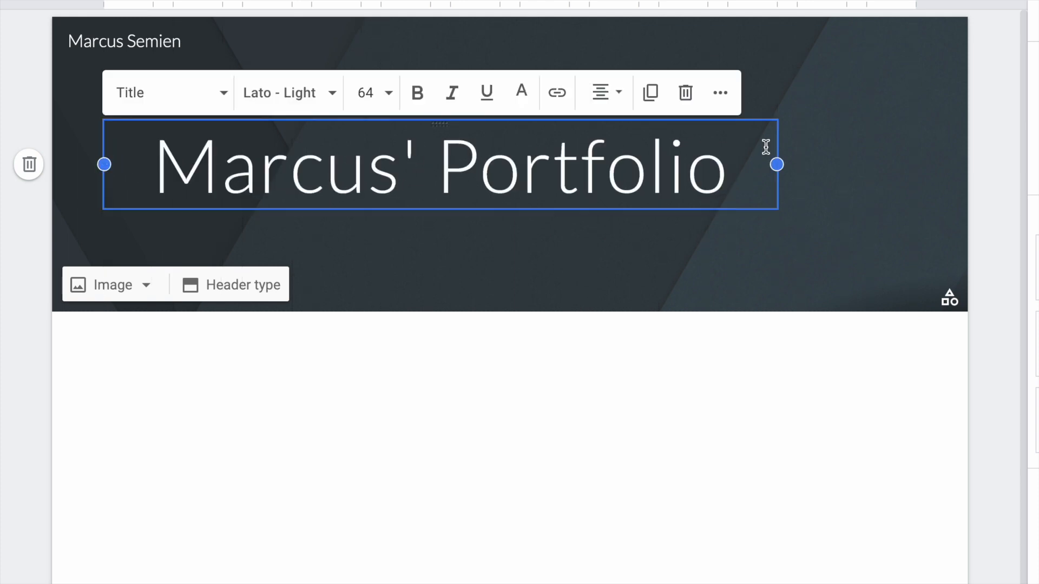
left_click_drag(778, 165, 915, 165)
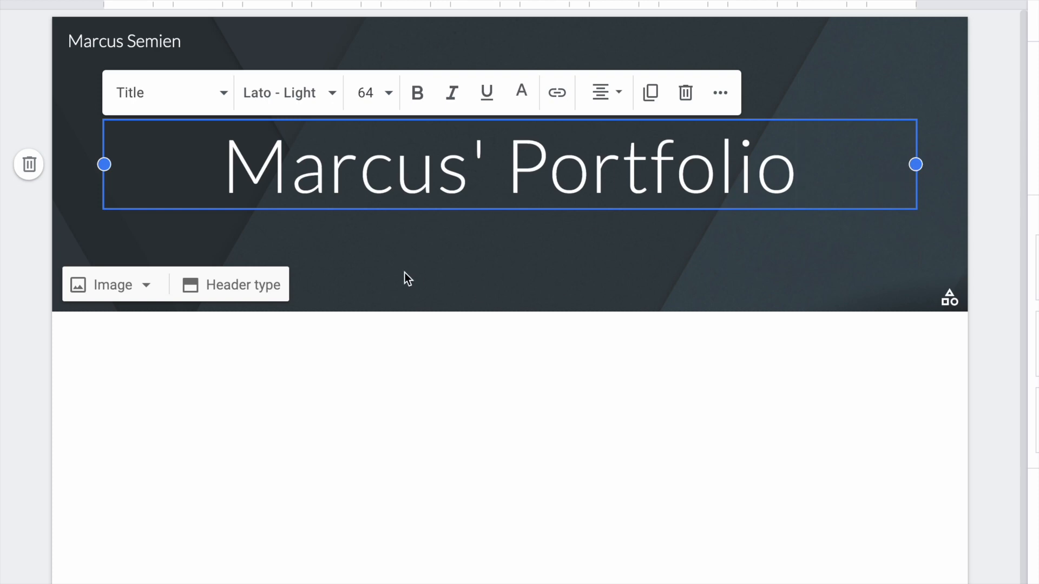
left_click(235, 293)
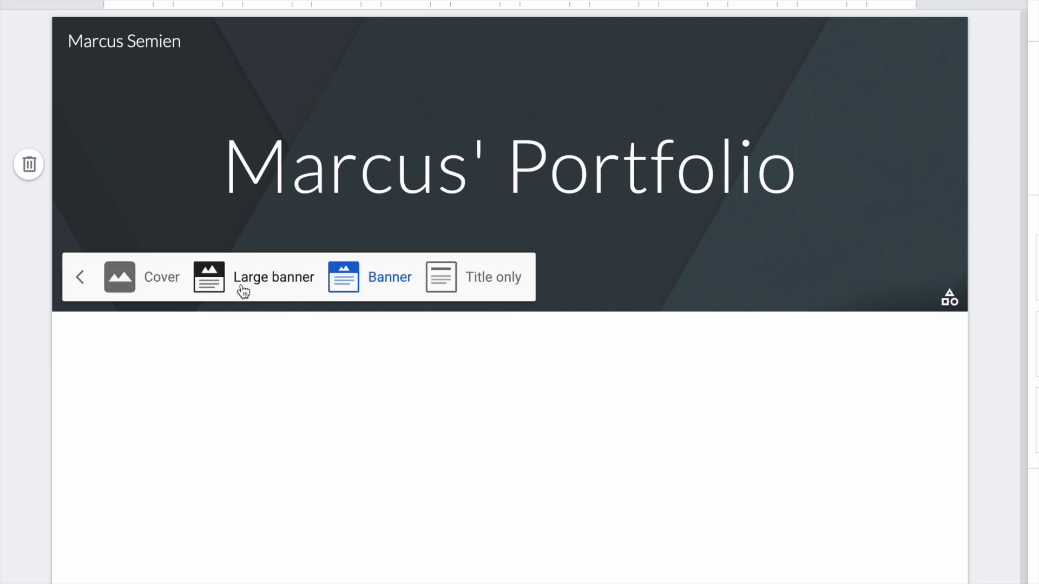
left_click(287, 293)
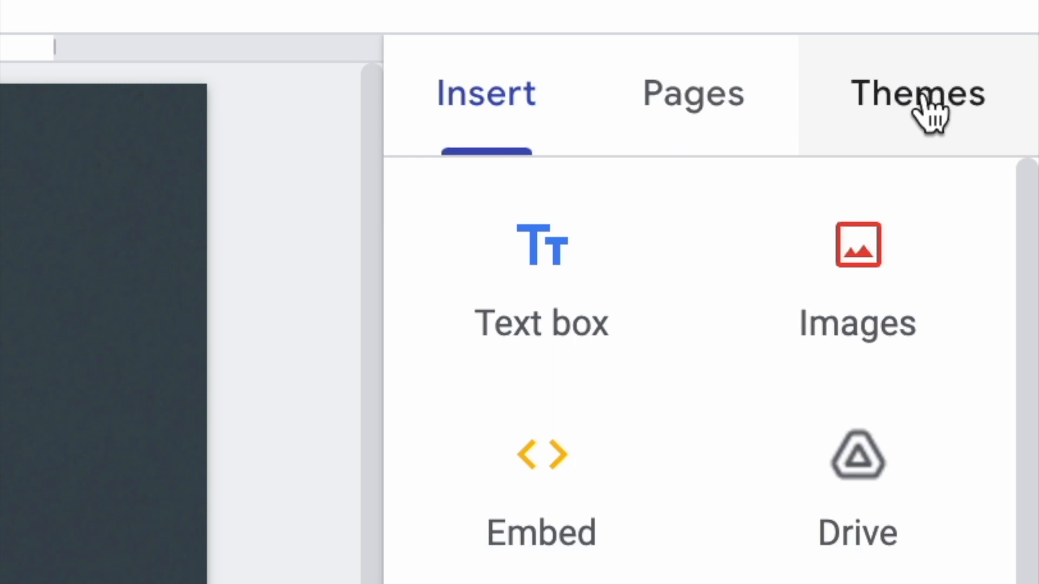
Step: Try the Aristotle and Diplomat themes on the site and settle on the Vision theme
left_click(924, 105)
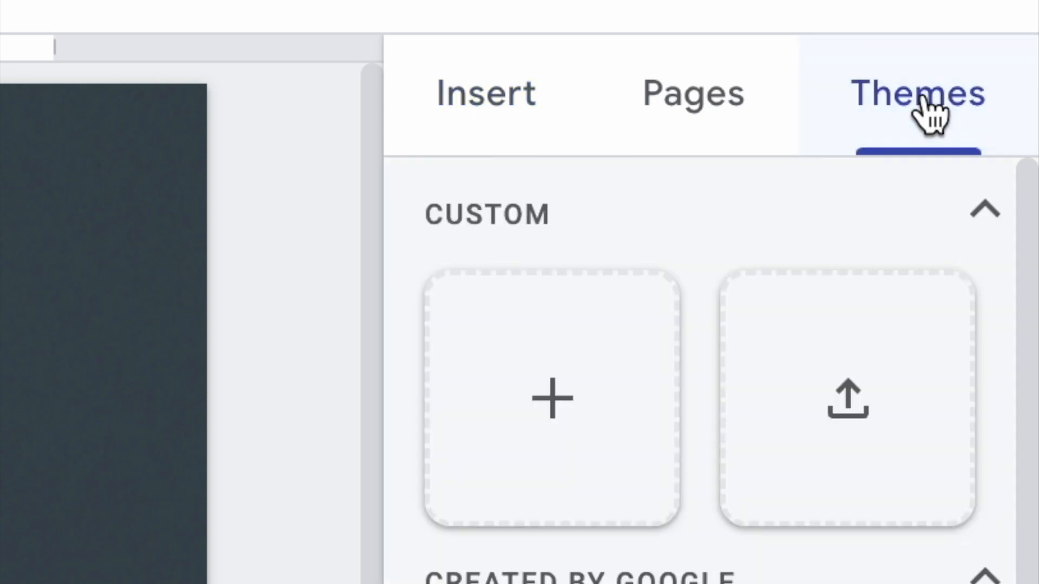
scroll(704, 379, "down", 3)
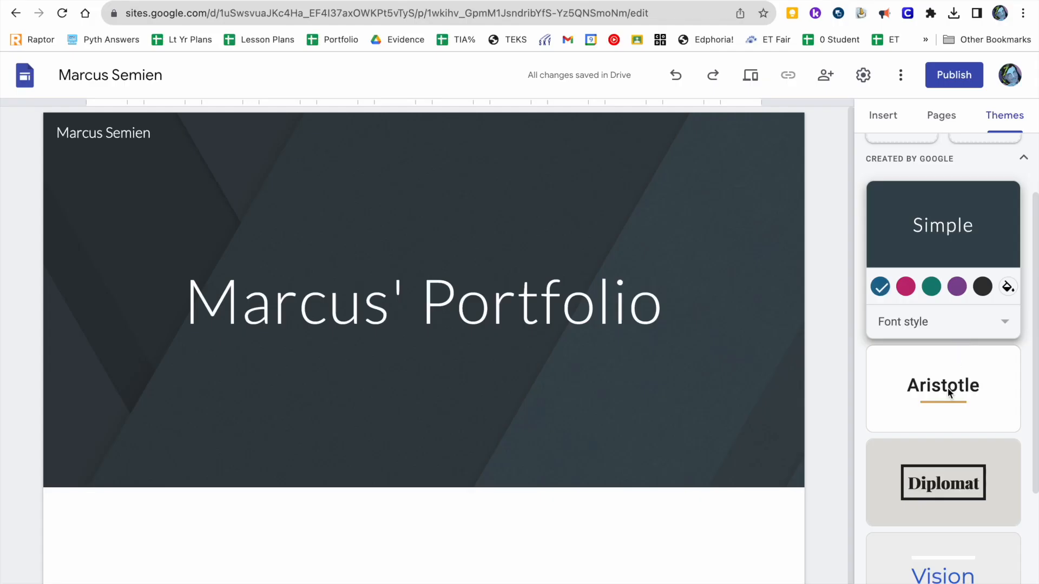
left_click(947, 387)
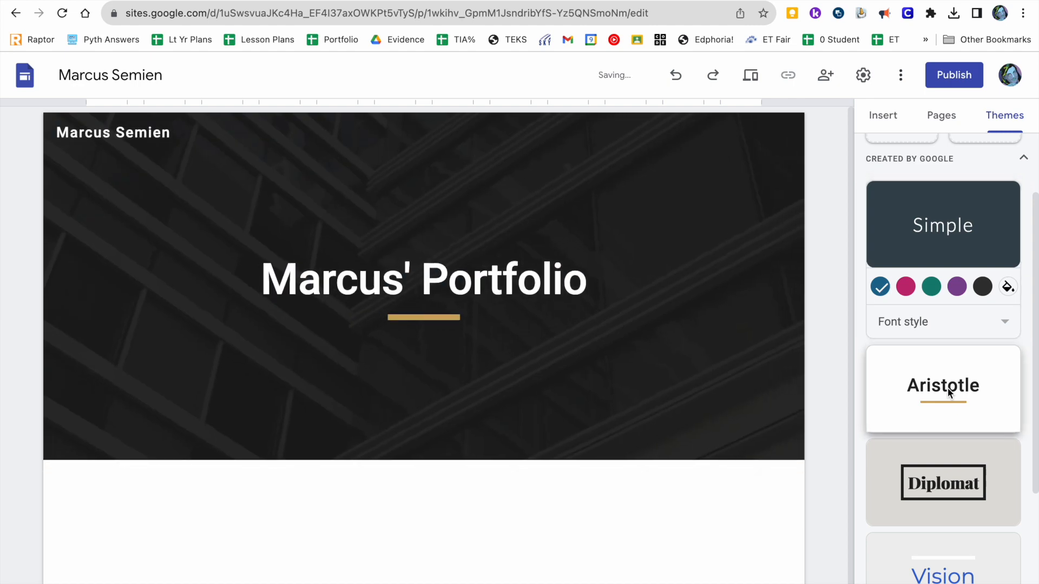
left_click(940, 476)
scroll(941, 476, "down", 3)
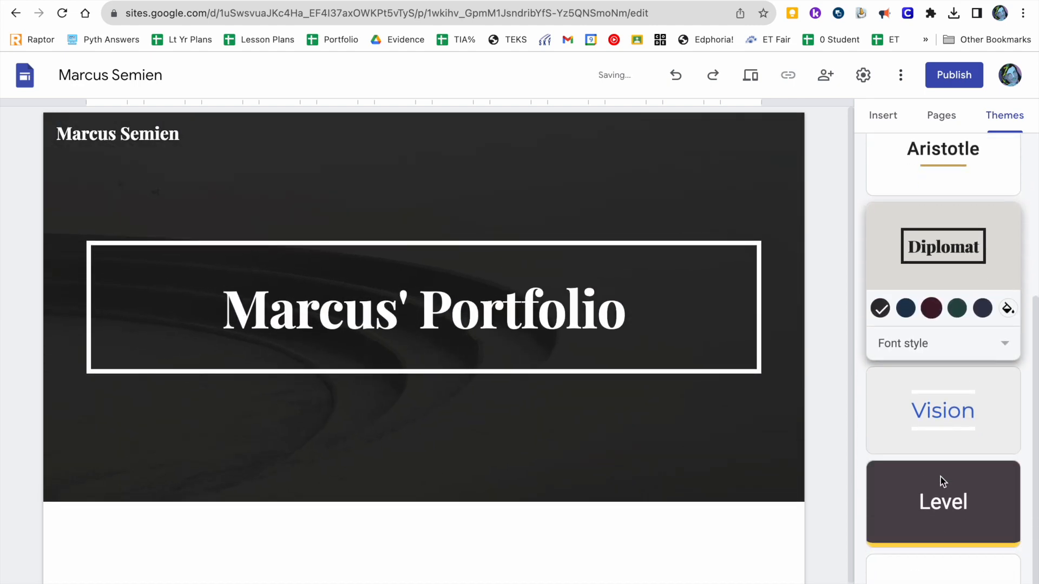
left_click(936, 411)
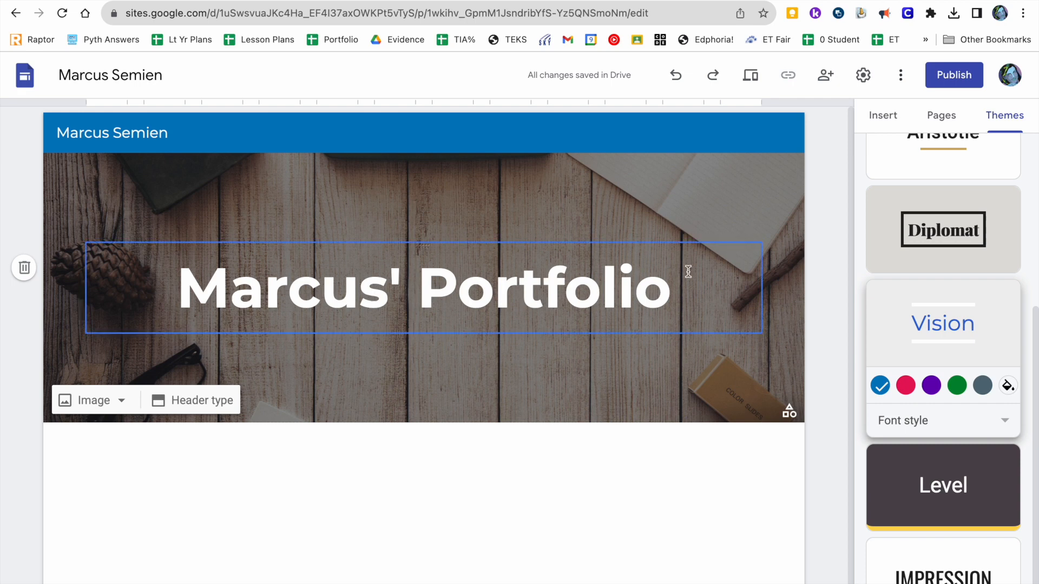
left_click(654, 298)
double_click(654, 299)
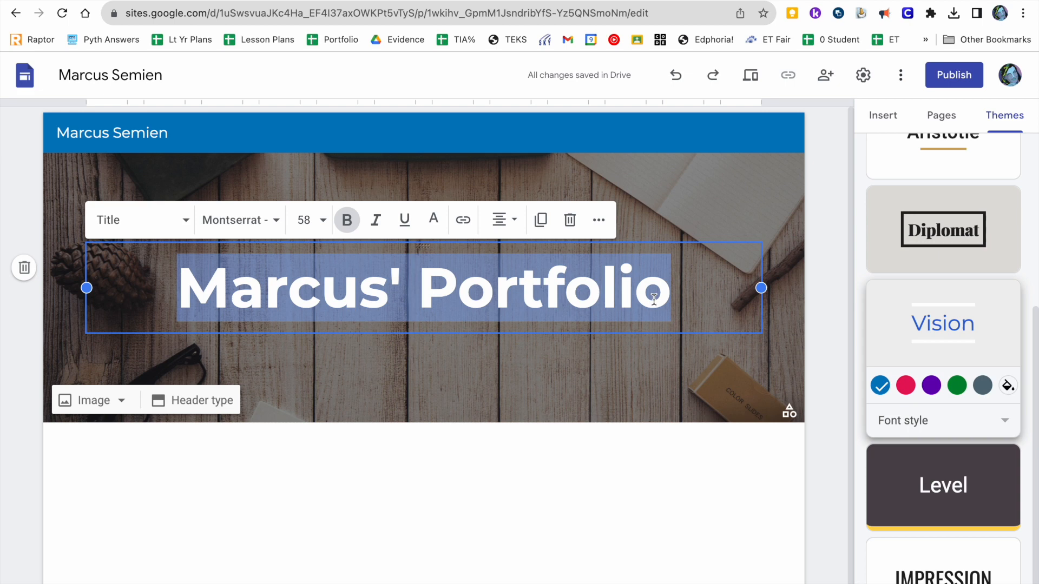
left_click(634, 473)
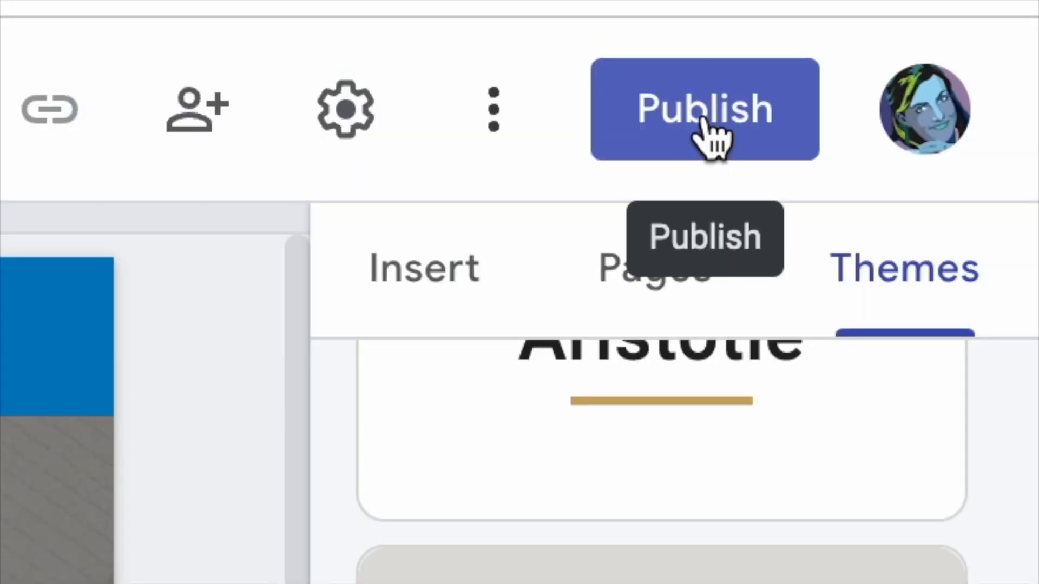
Step: Open the site's publishing settings and shorten the web address to the owner's first name only
left_click(708, 133)
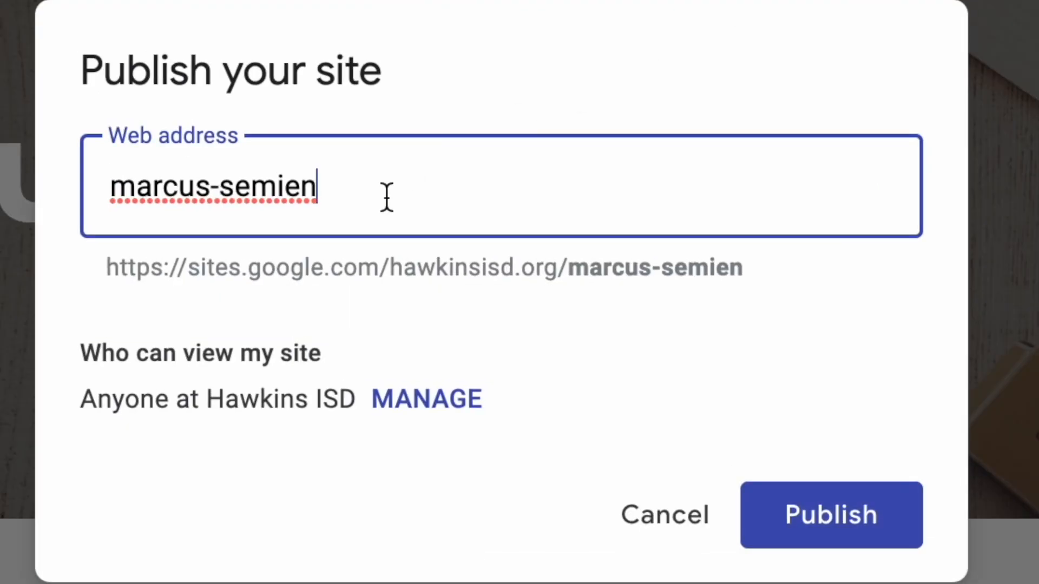
left_click_drag(108, 274, 788, 285)
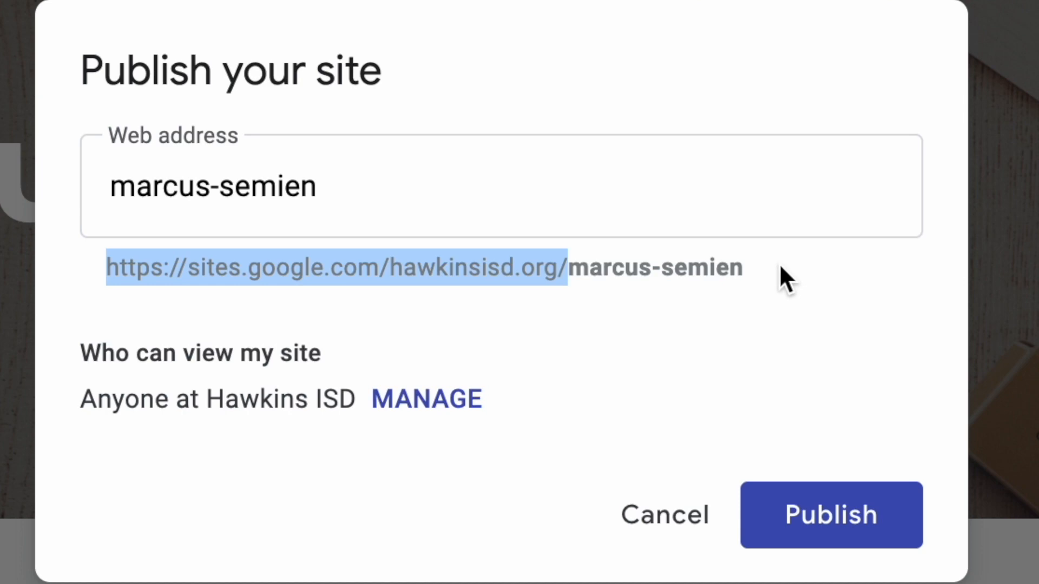
left_click_drag(380, 188, 209, 174)
key("BackSpace")
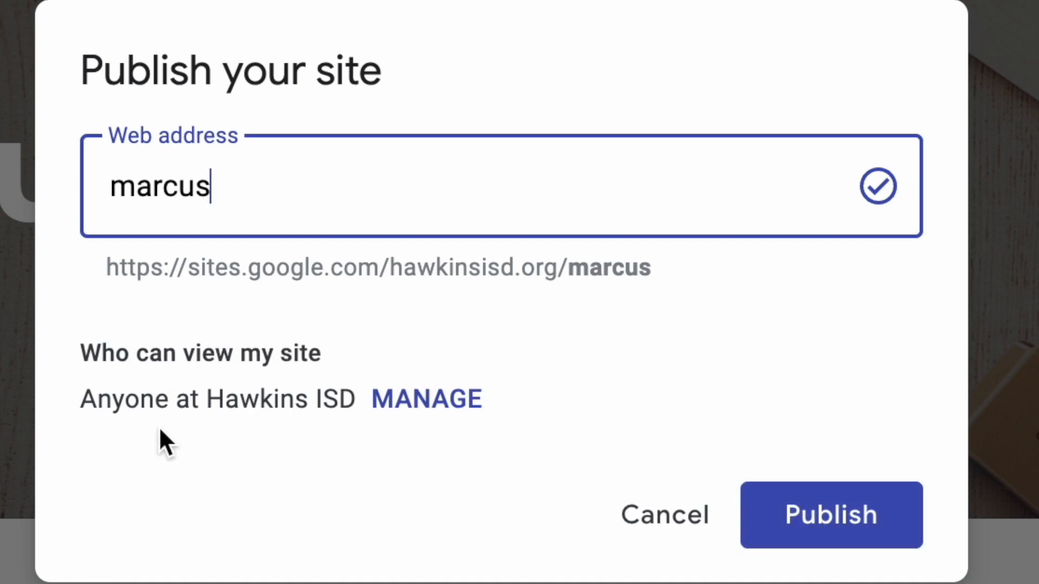
Step: Set the published site's general access to Public and publish the site
left_click(433, 406)
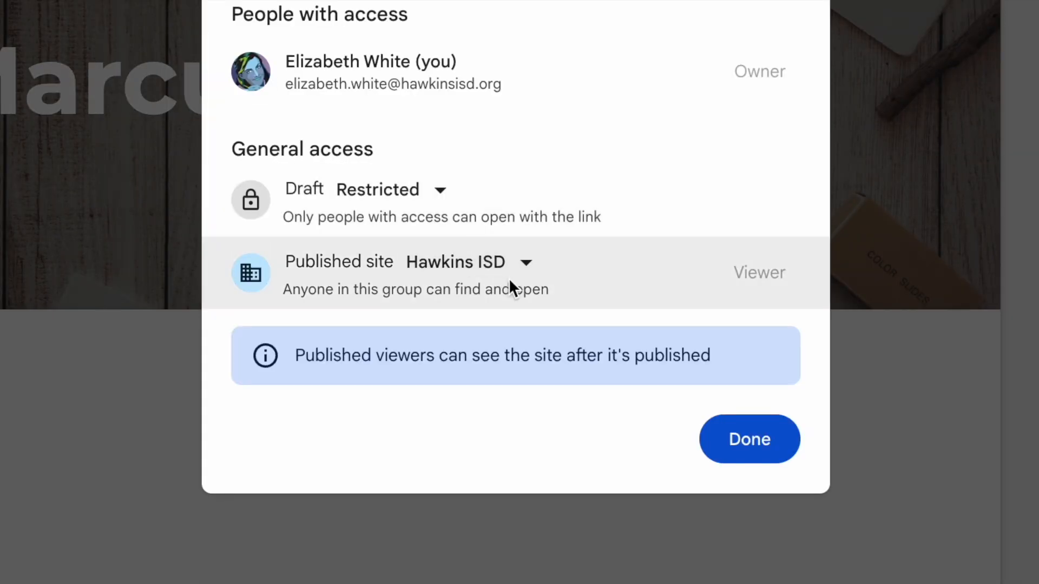
left_click(525, 263)
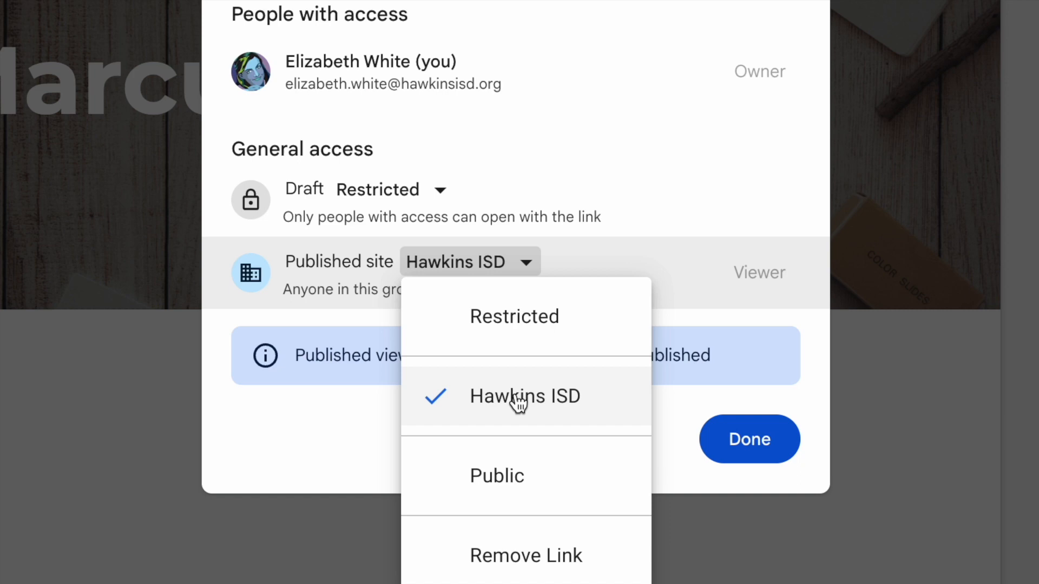
left_click(497, 482)
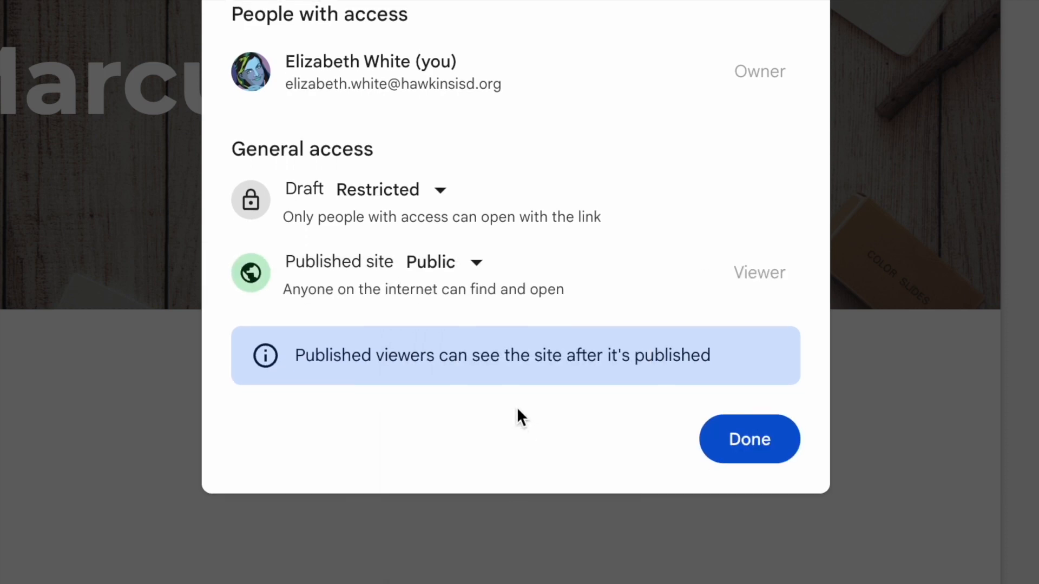
left_click(749, 447)
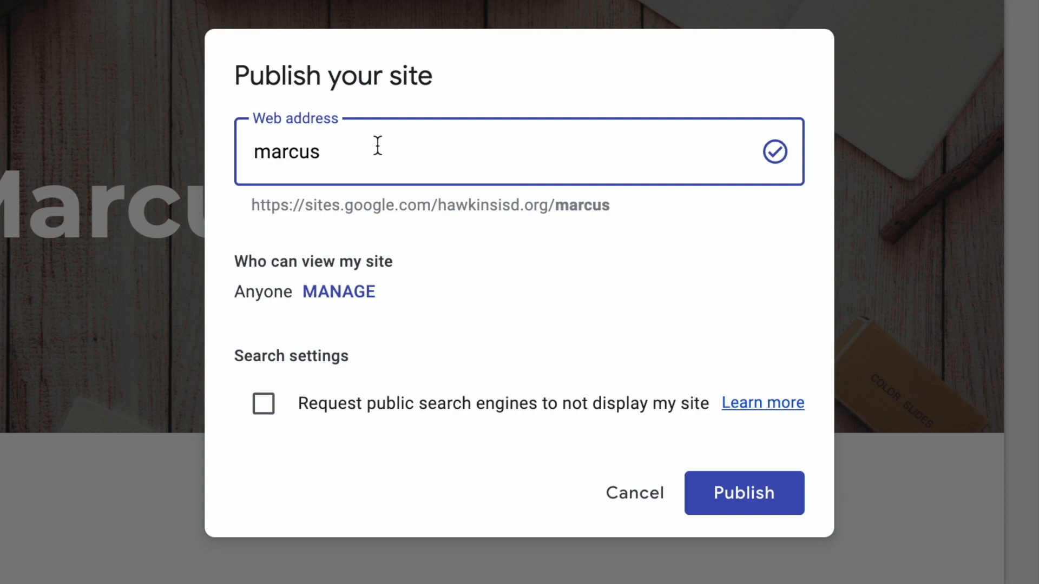
left_click(744, 506)
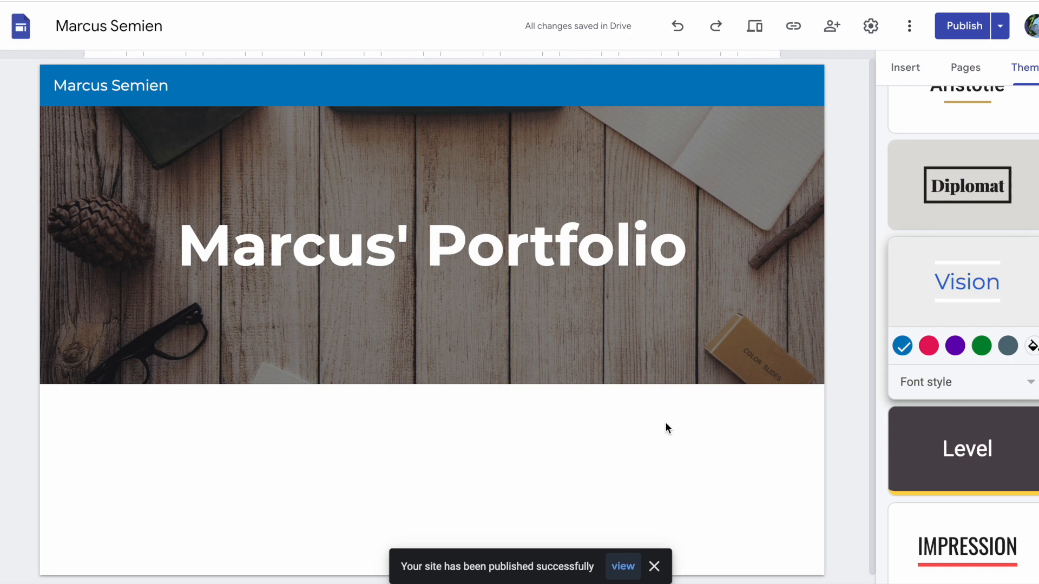
Step: Preview the site in the tablet and phone layouts and return to the editor
left_click(755, 27)
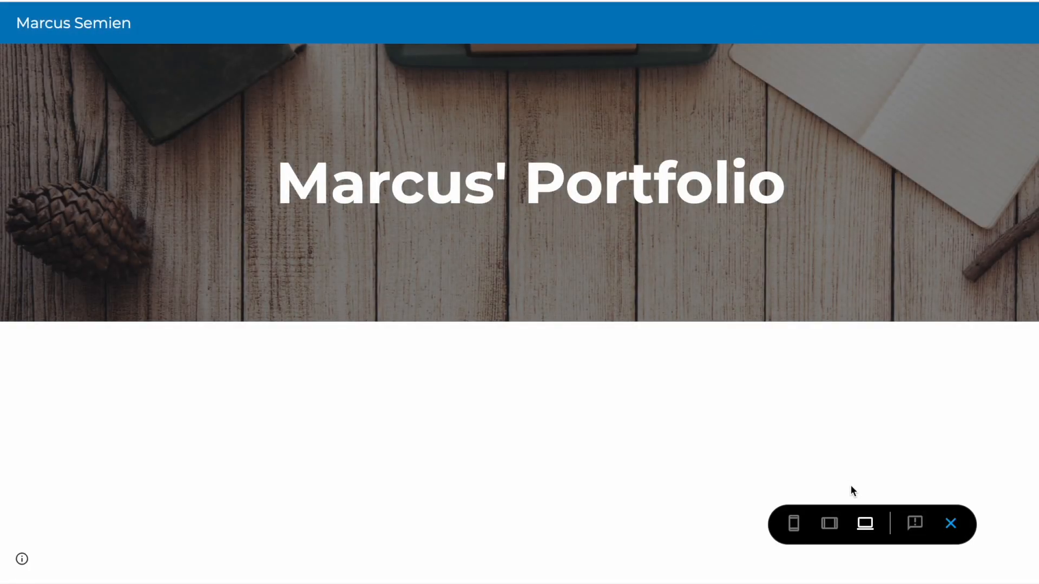
left_click(829, 524)
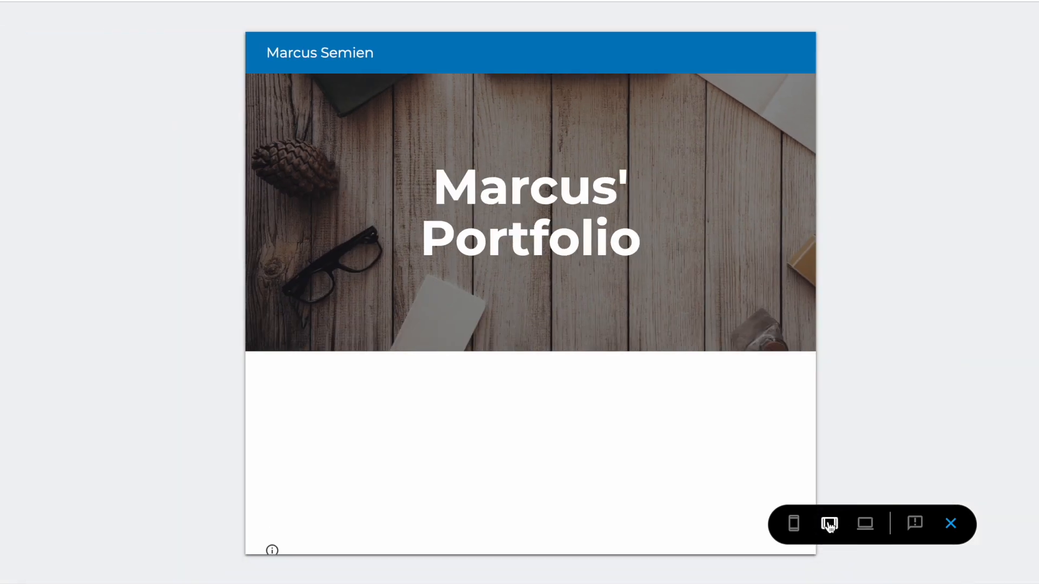
left_click(794, 526)
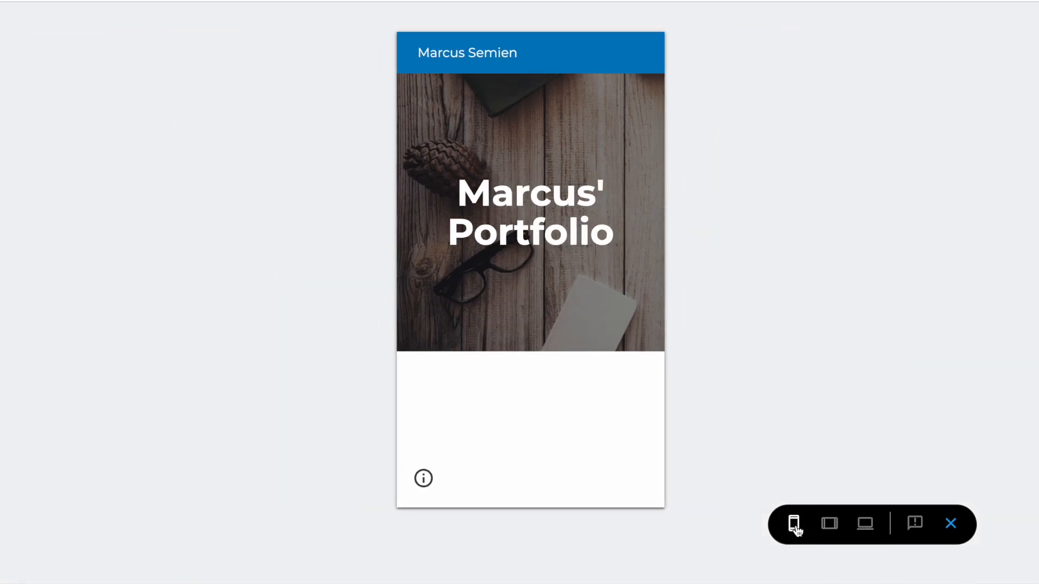
left_click(951, 525)
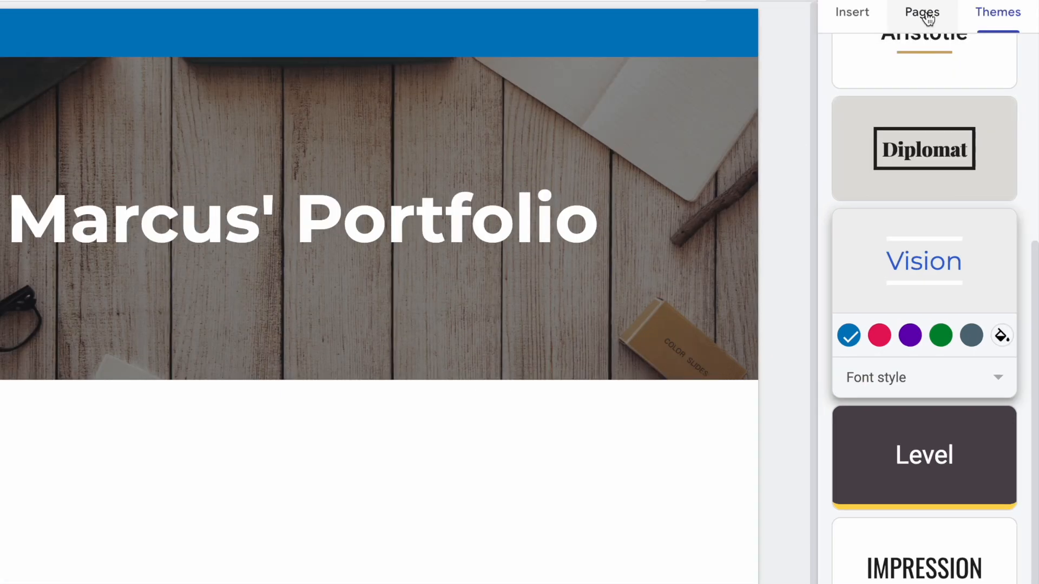
Step: Add a new page named About to the site
left_click(970, 72)
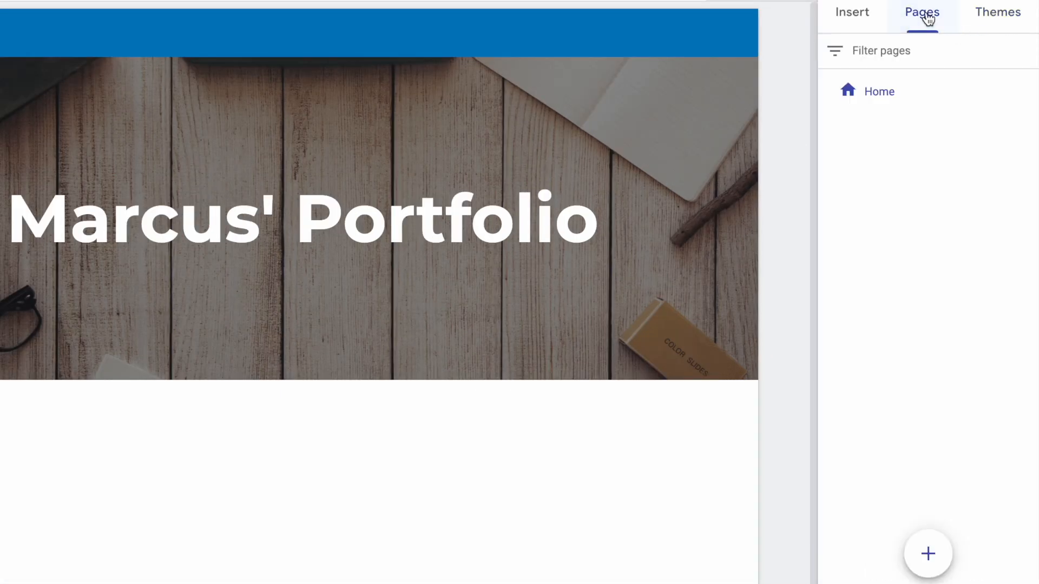
mouse_move(929, 555)
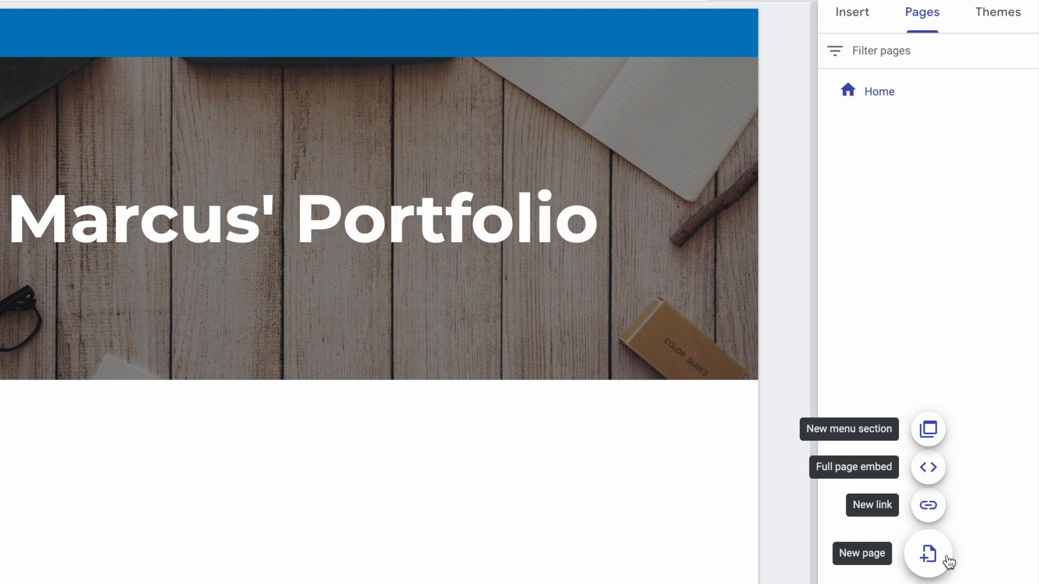
left_click(928, 554)
type("About")
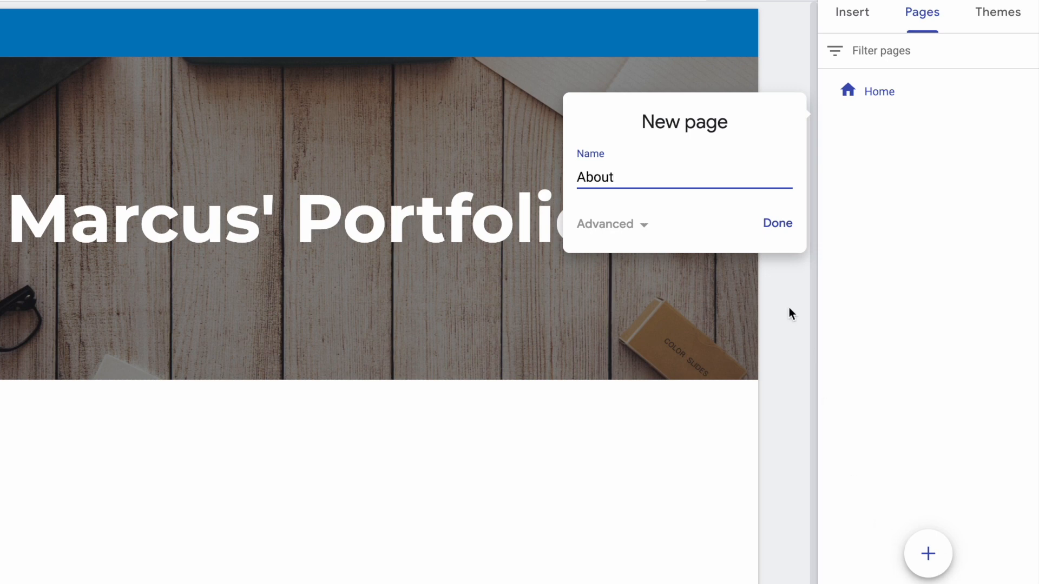
left_click(779, 228)
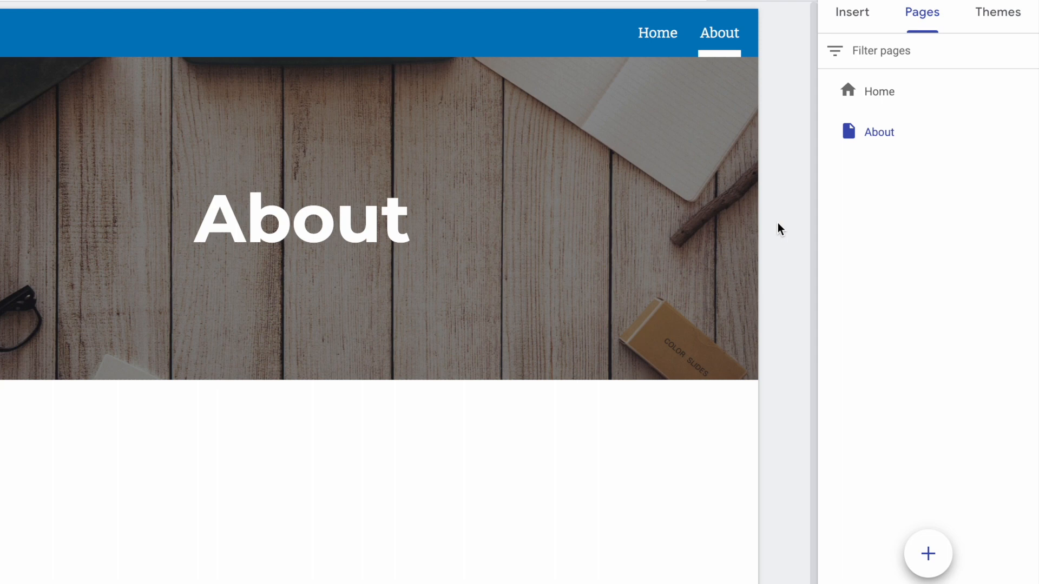
Step: Add a new page named Activities to the site
mouse_move(927, 557)
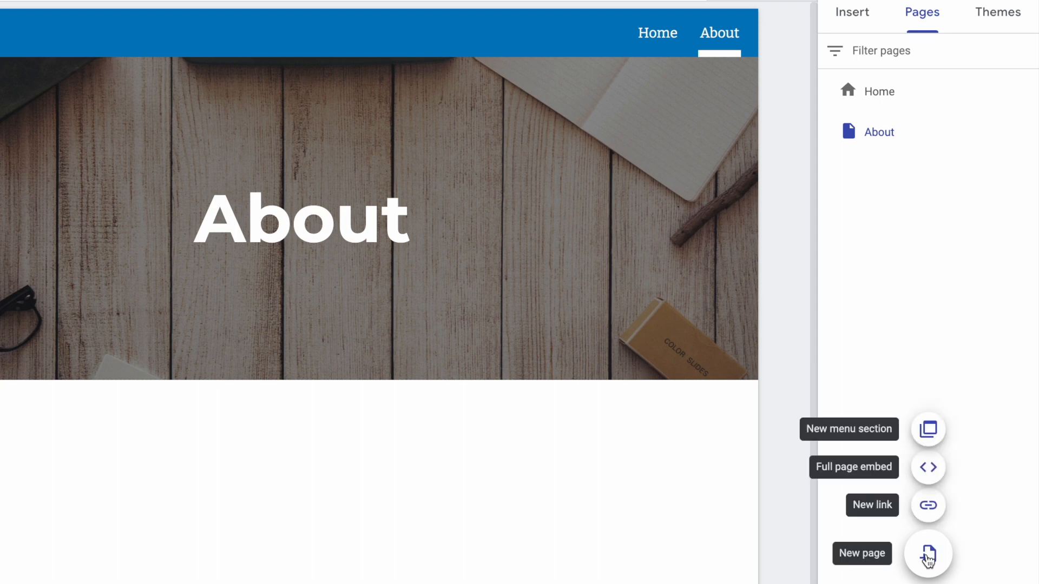
left_click(928, 557)
type("Activities")
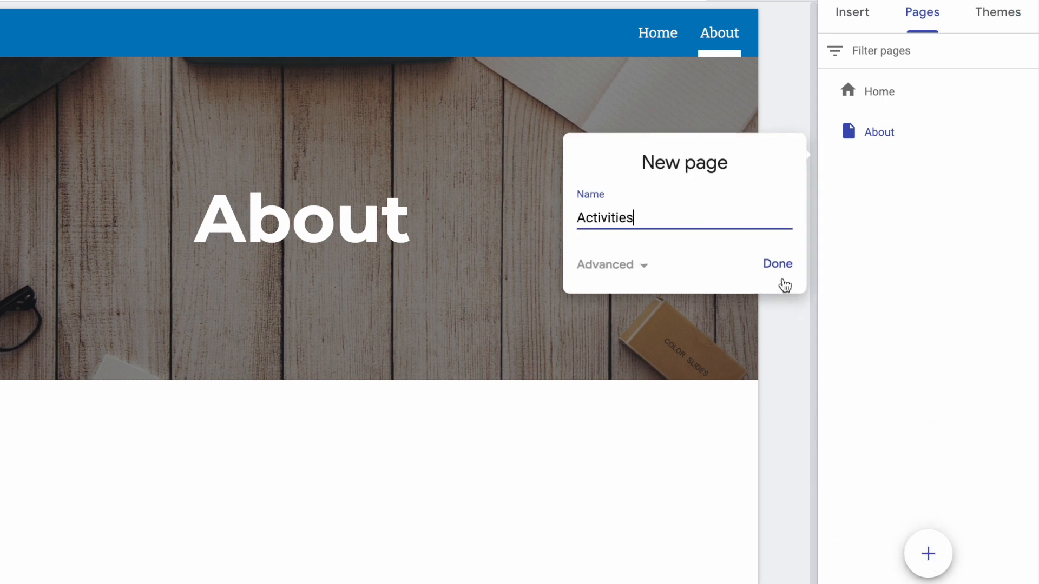
left_click(778, 267)
Step: Add a new page named Engineering Projects to the site
mouse_move(927, 552)
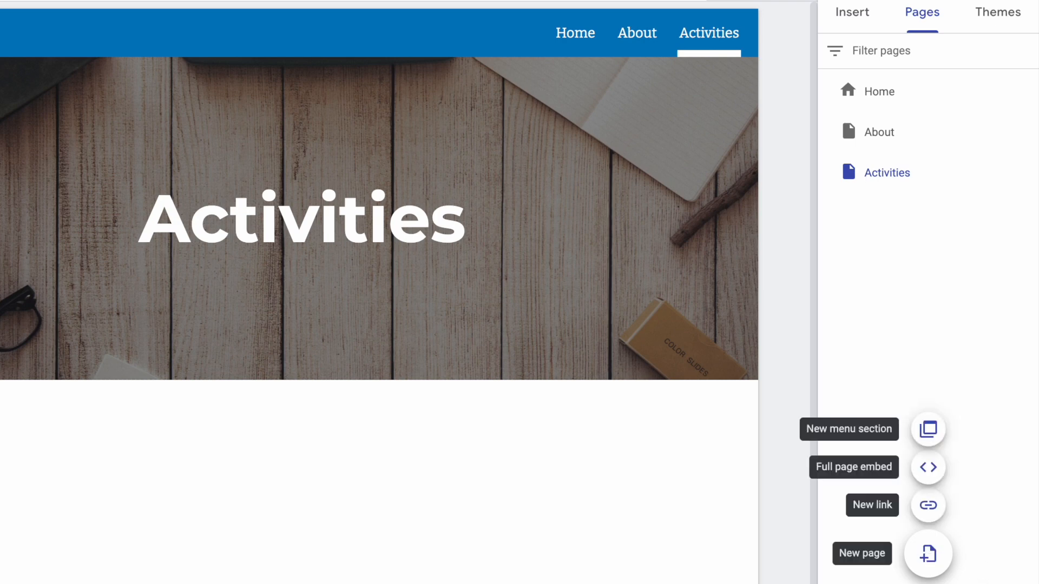
left_click(928, 554)
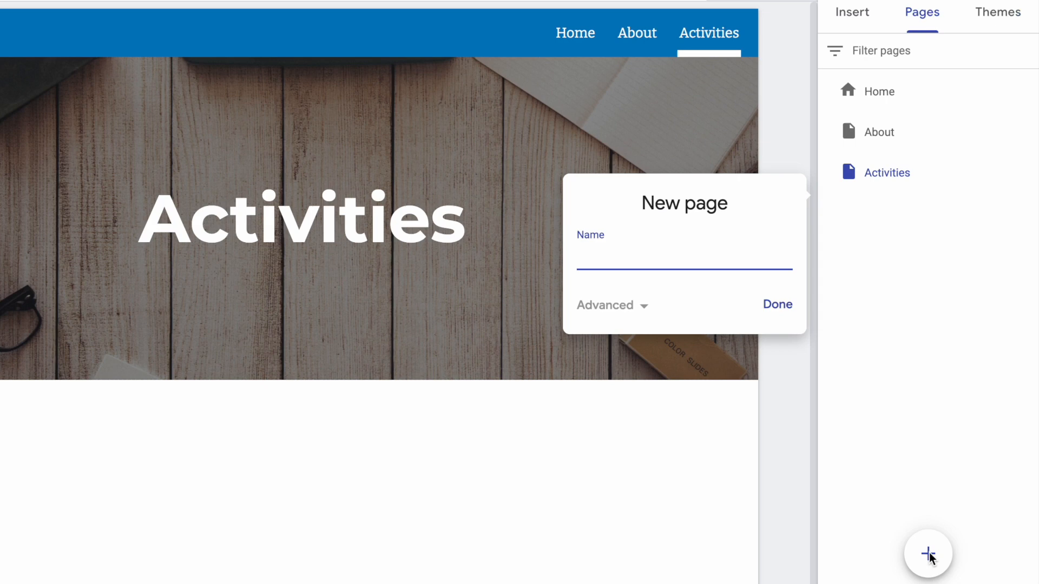
type("Engineering Projects")
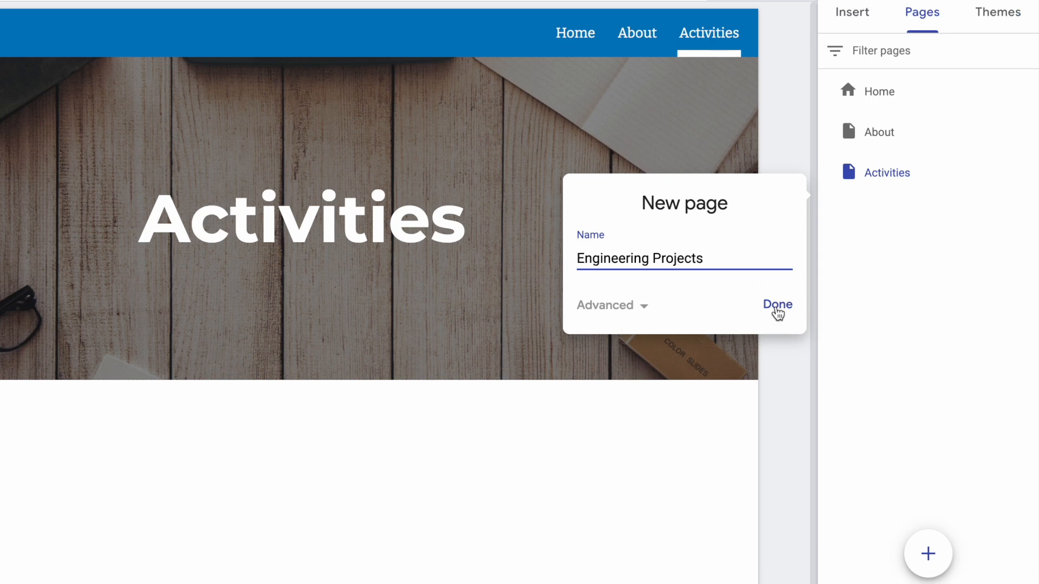
left_click(778, 307)
Step: Add a new page named Blog to the site
mouse_move(928, 560)
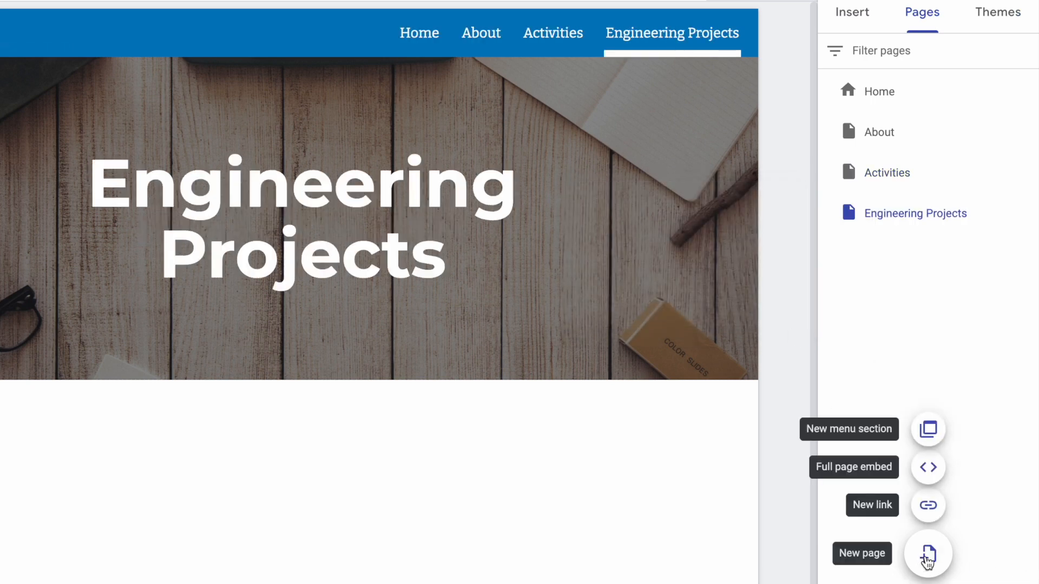
left_click(927, 557)
type("Blog")
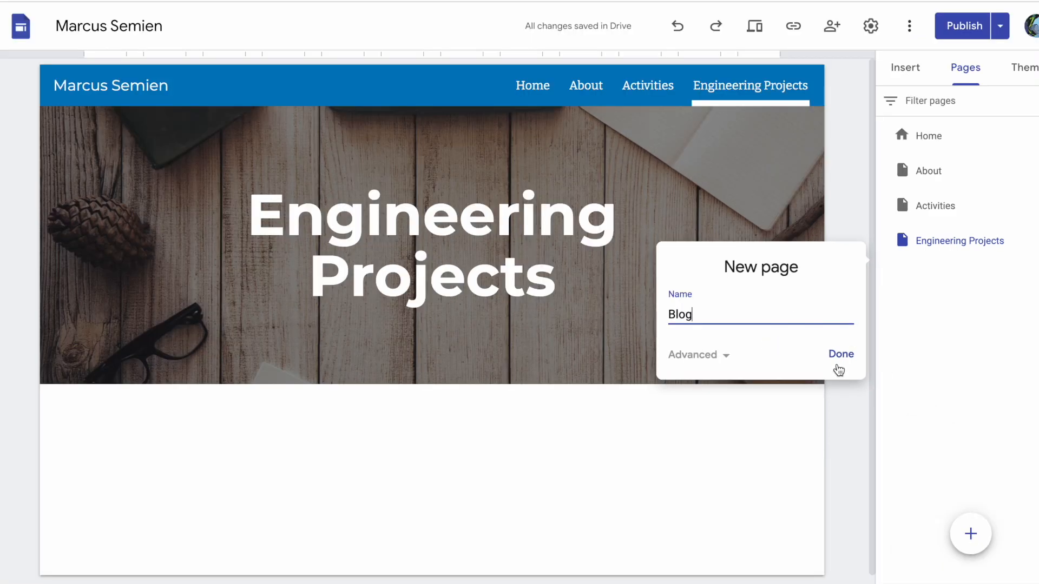
left_click(776, 348)
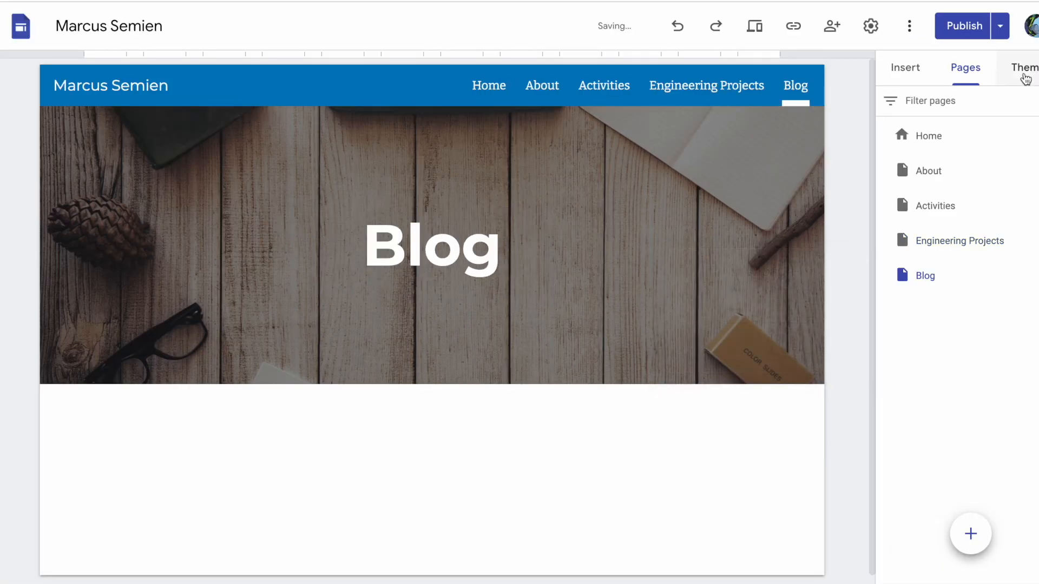
Step: Try the Diplomat and Impression themes on the Blog page and return to the Vision theme
left_click(1024, 68)
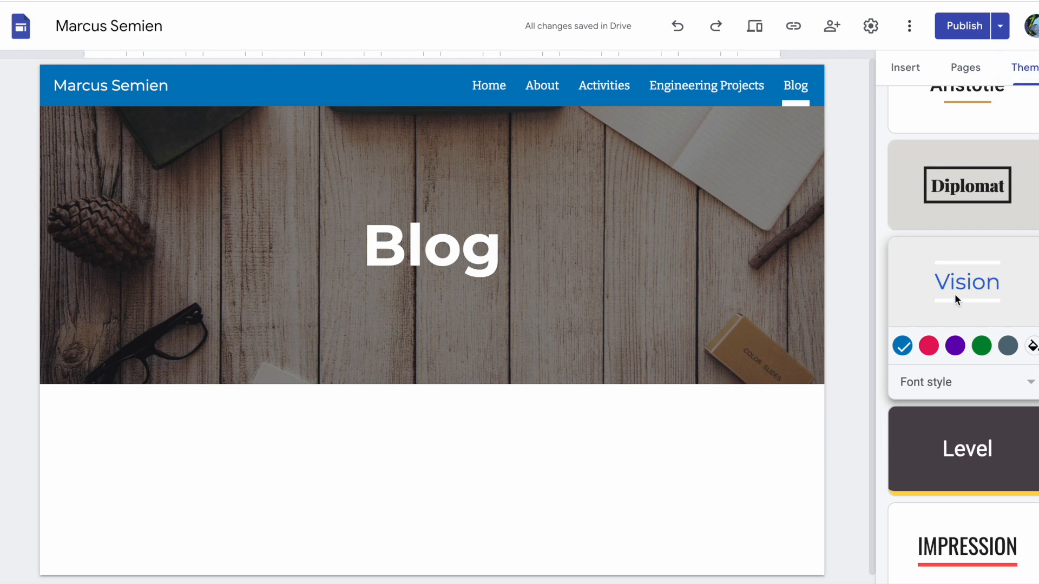
left_click(942, 166)
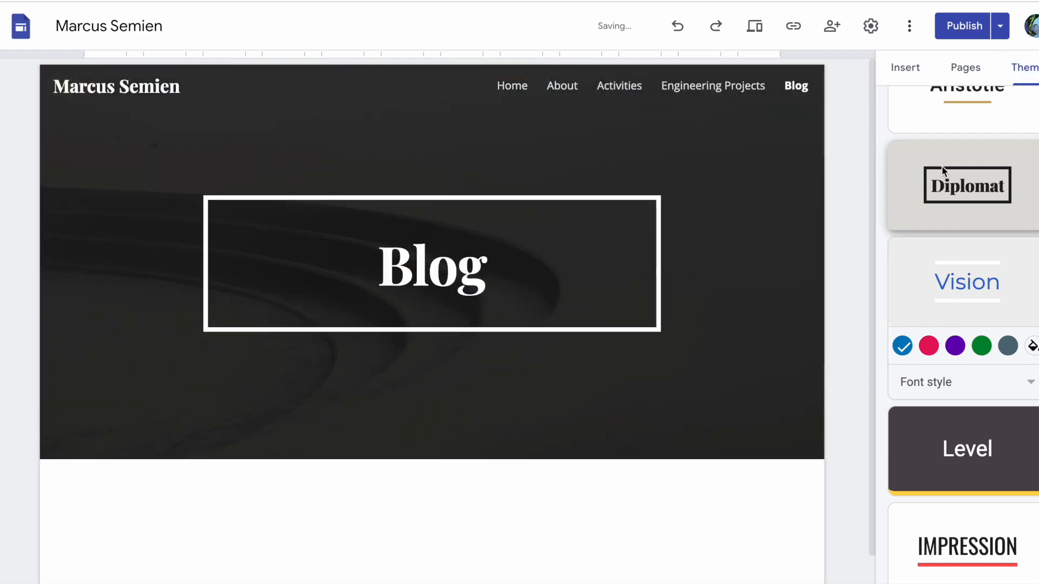
left_click(947, 355)
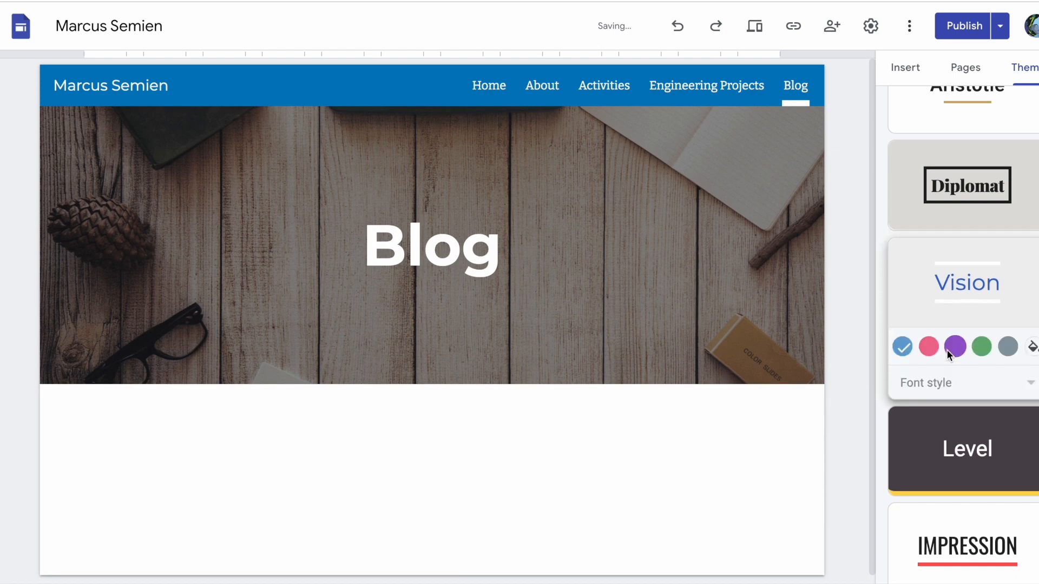
left_click(959, 547)
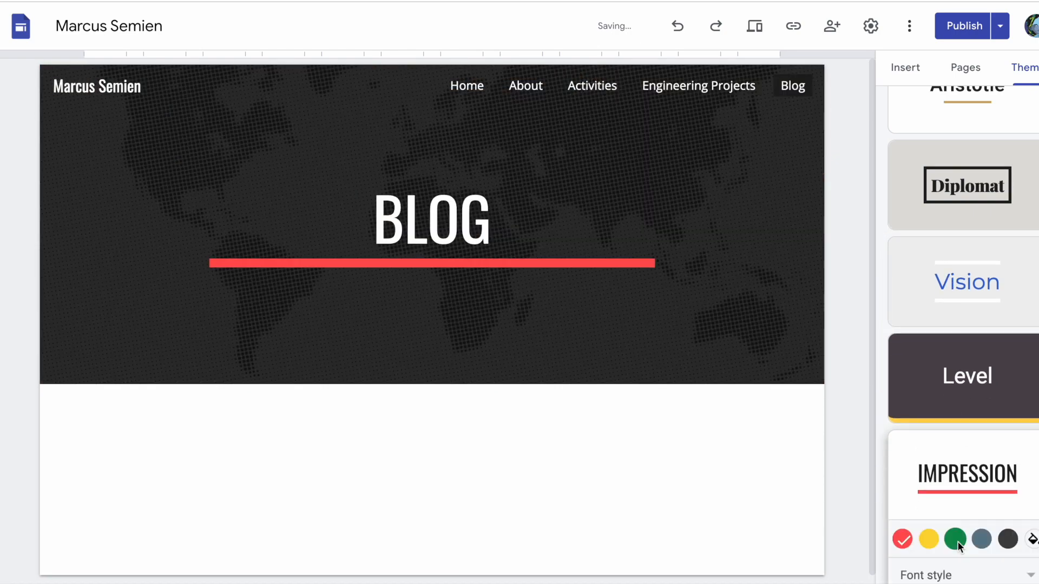
left_click(931, 282)
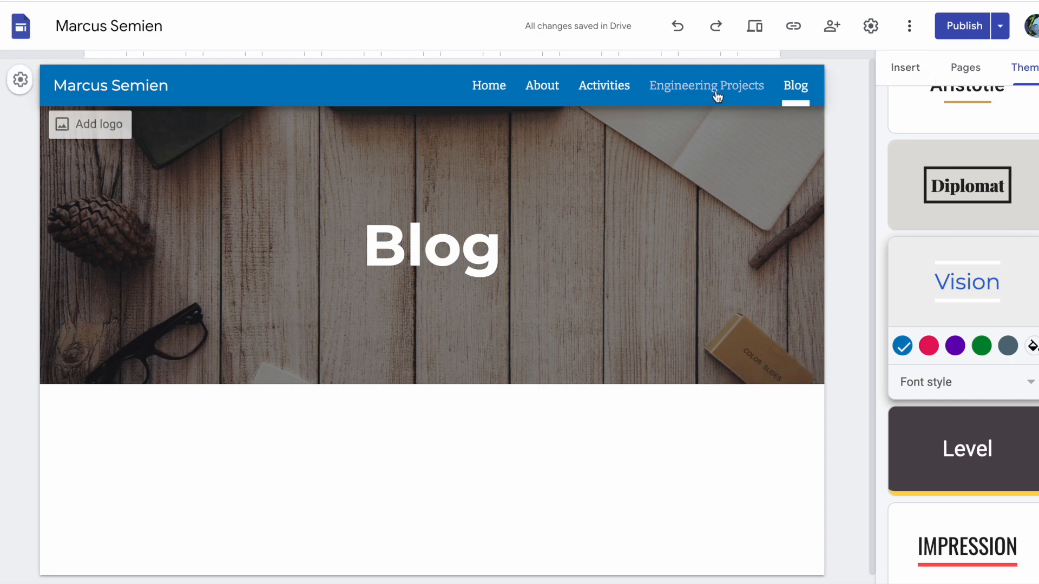
Step: Open the Home page and upload the site owner's portrait photo from the about me folder in Downloads
left_click(487, 89)
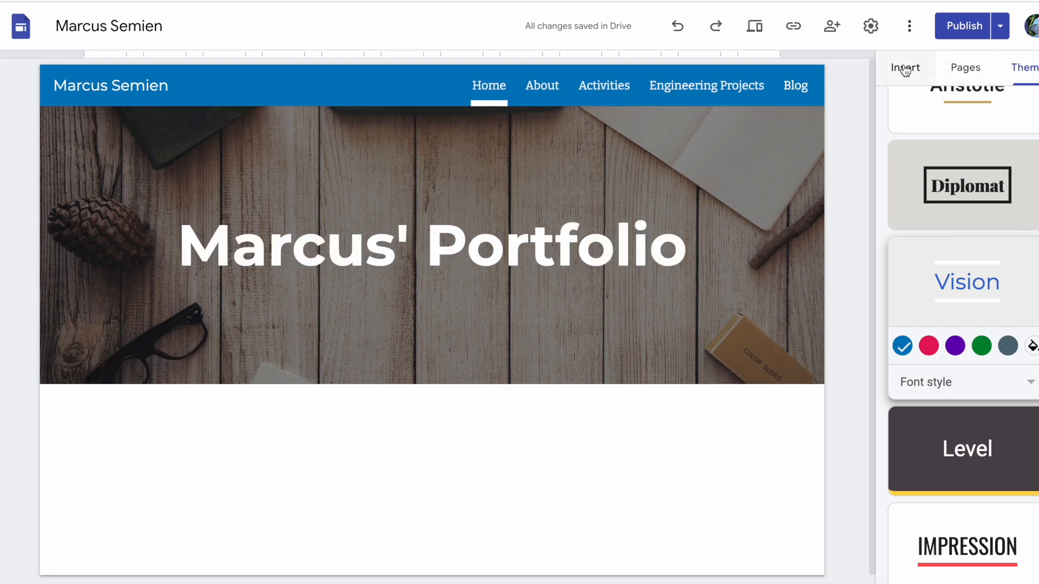
left_click(955, 68)
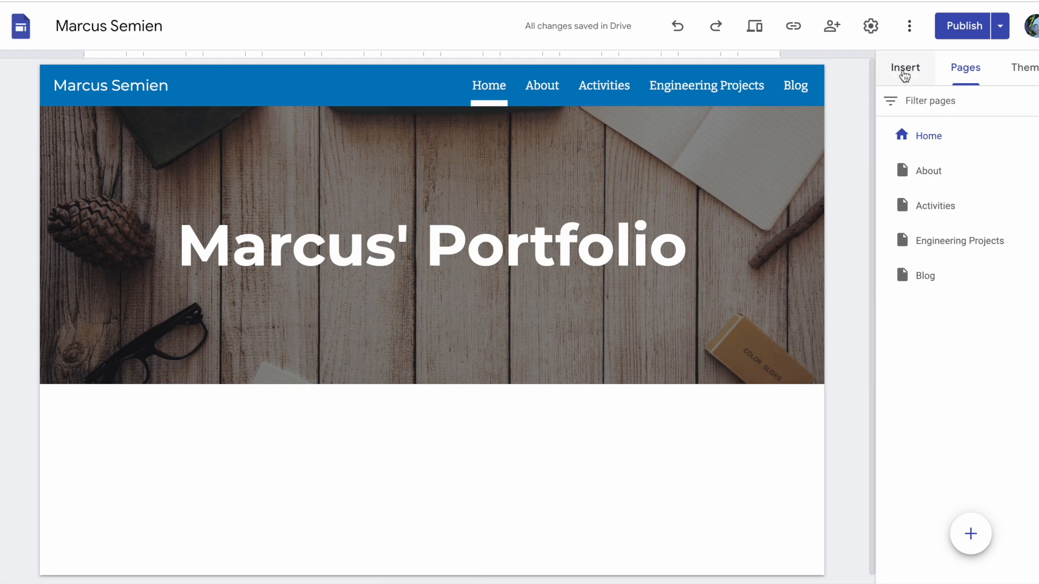
left_click(904, 74)
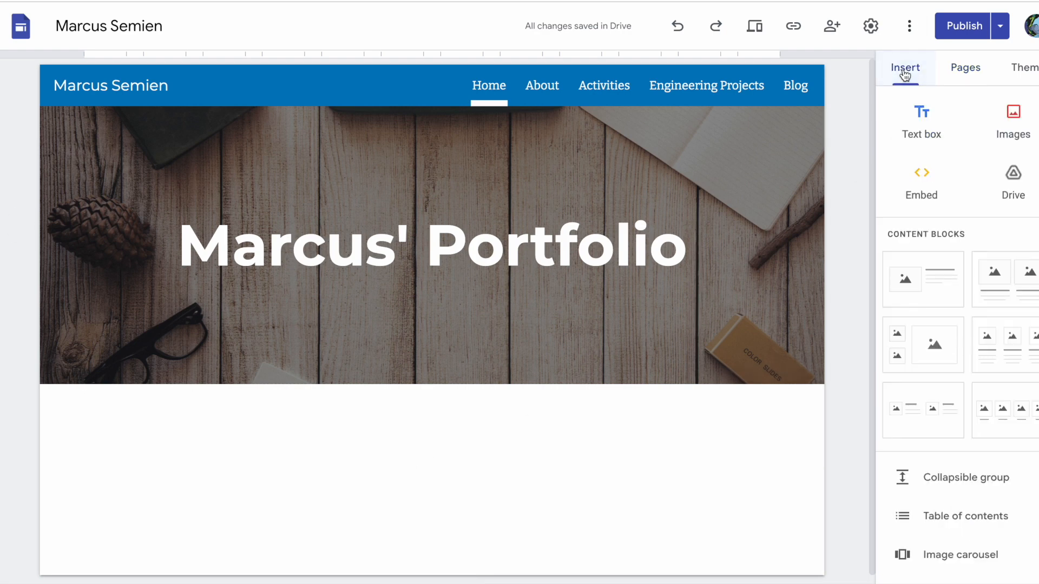
left_click(1014, 116)
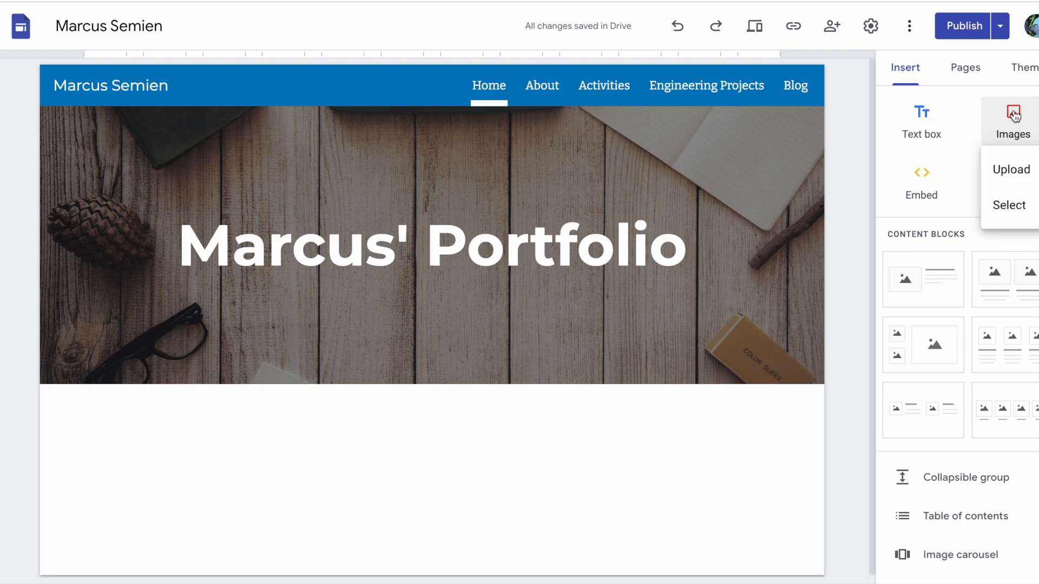
left_click(1020, 178)
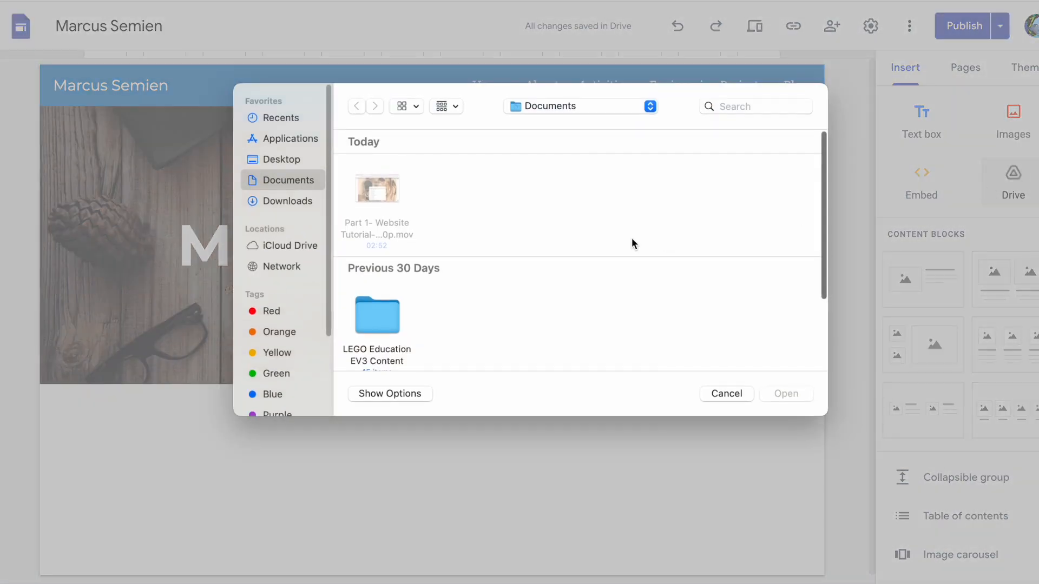
left_click(311, 201)
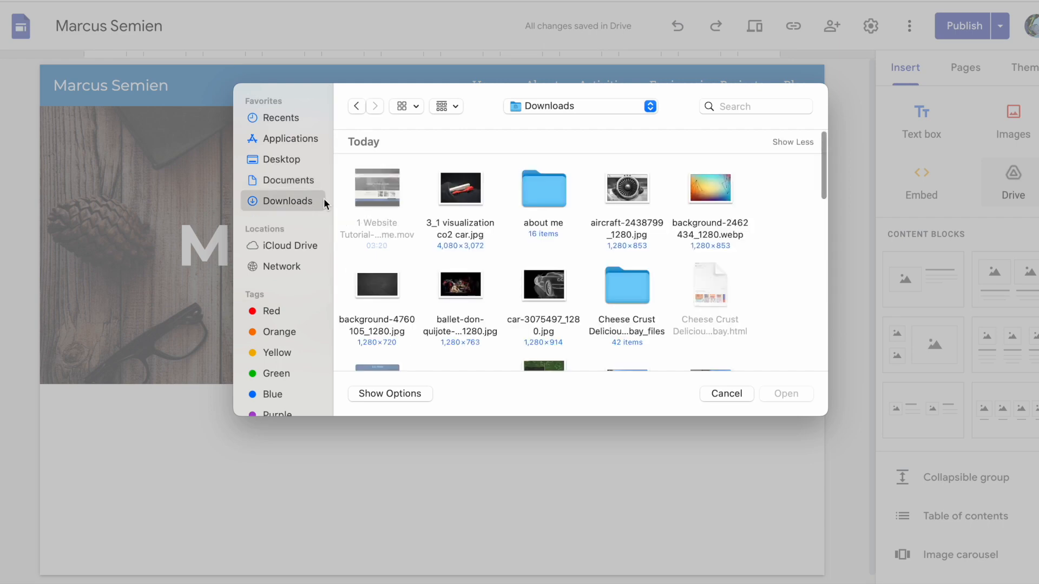
scroll(628, 303, "down", 3)
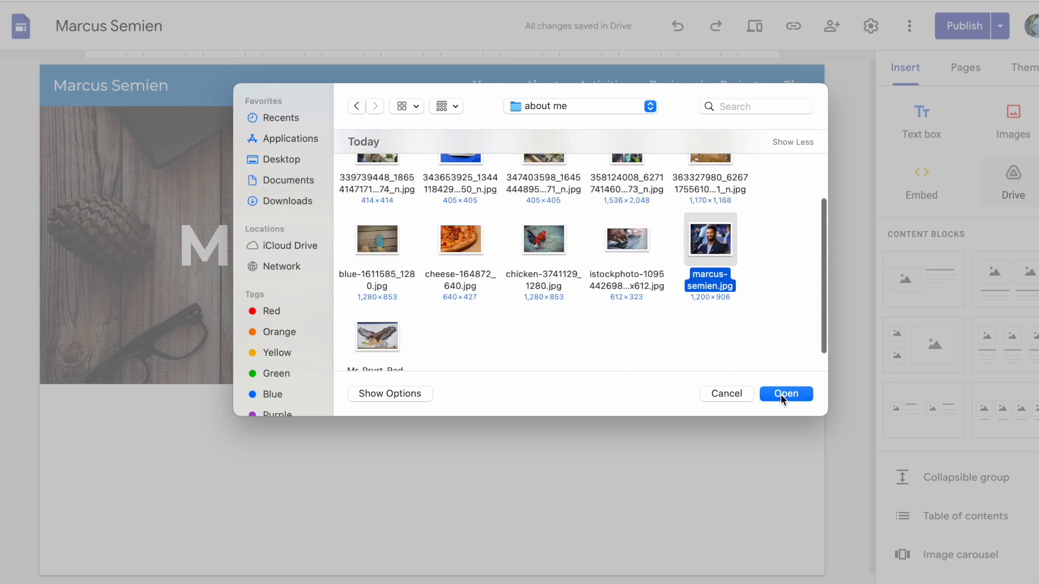
left_click(785, 393)
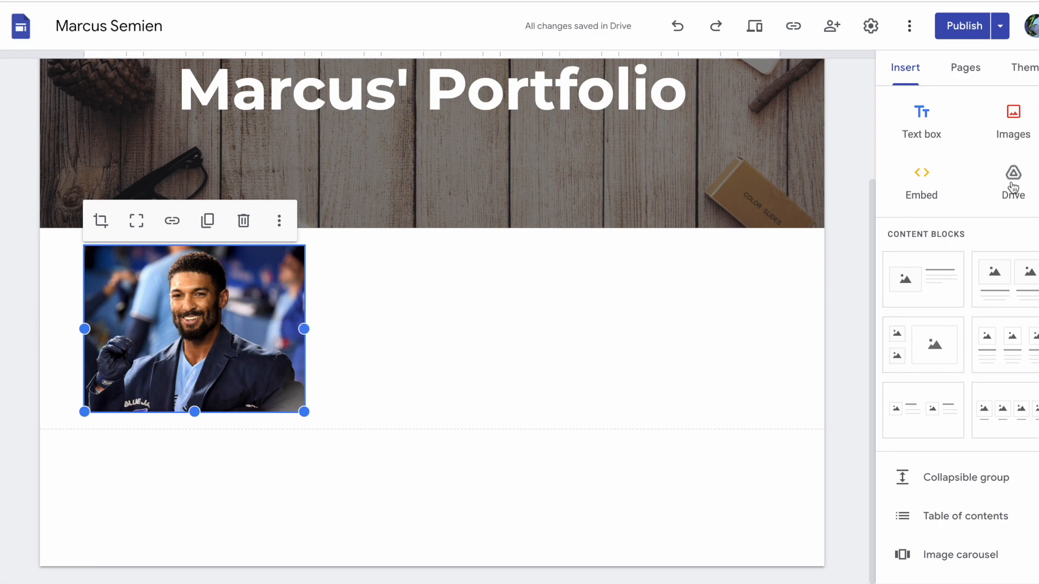
Step: Upload the istockphoto picture of hands on a laptop keyboard from the about me folder to the Home page
left_click(1014, 133)
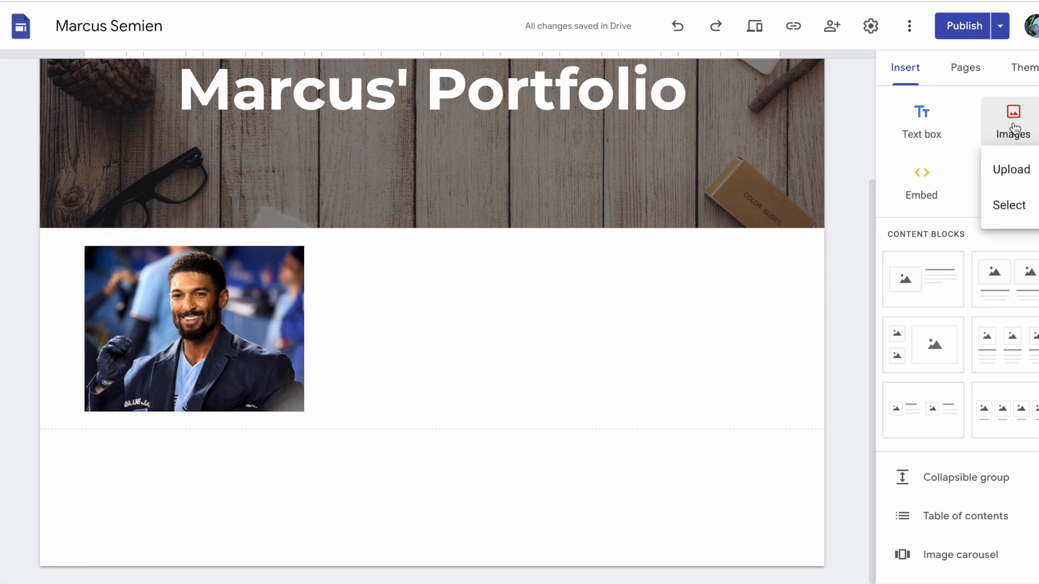
left_click(1016, 173)
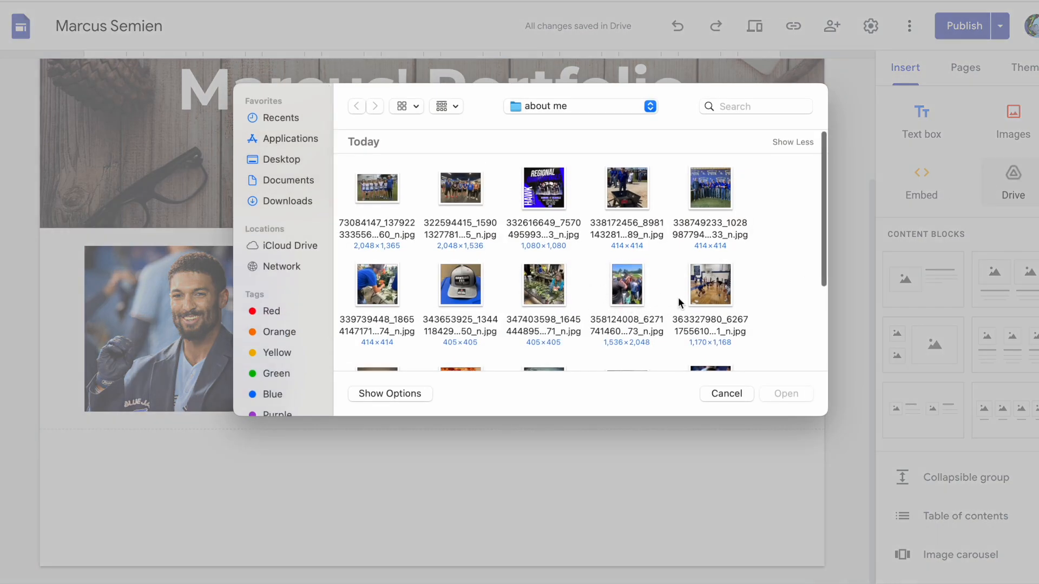
scroll(663, 304, "down", 5)
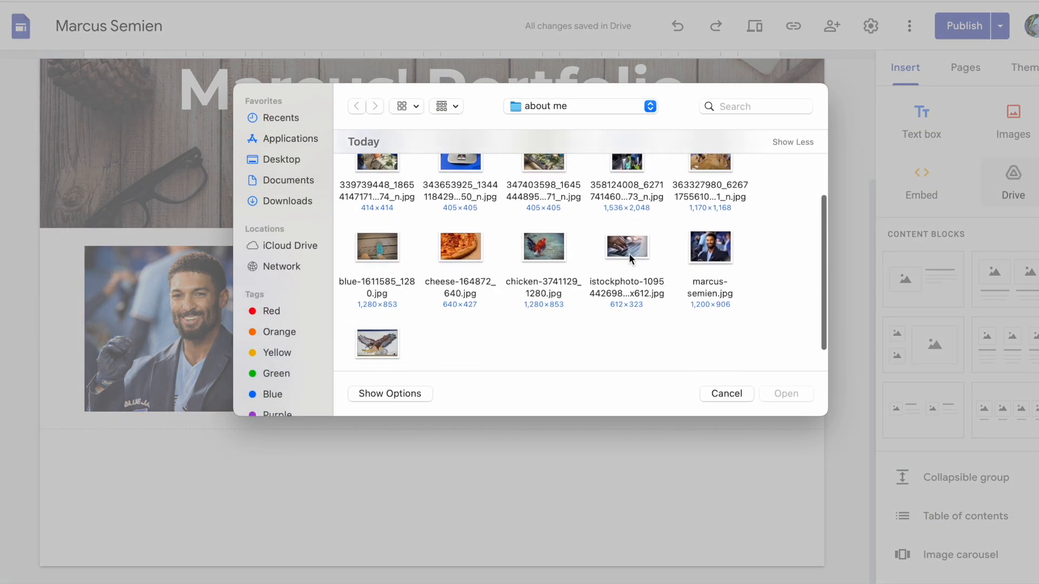
left_click(627, 252)
left_click(800, 395)
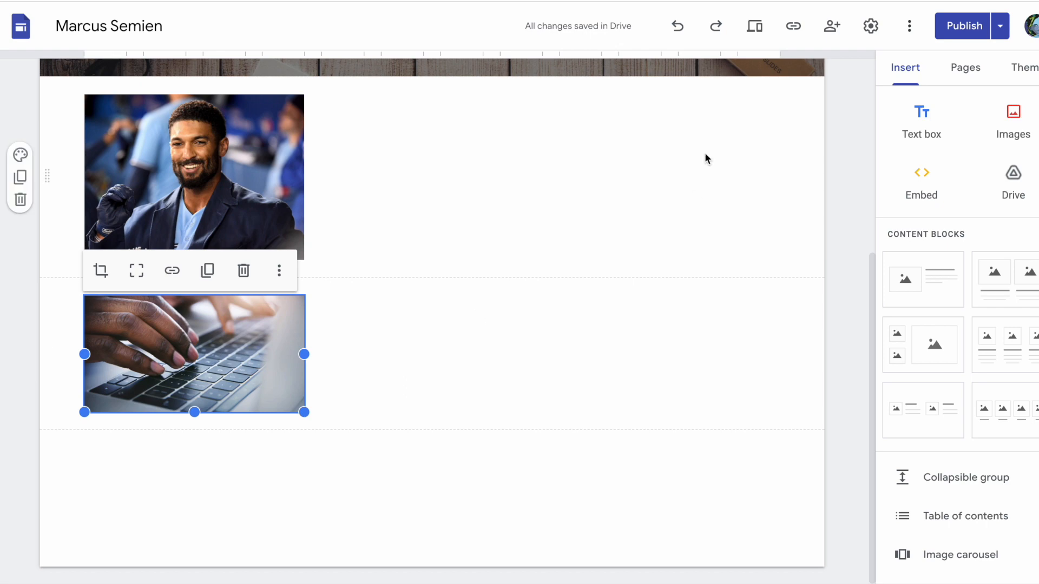
Step: Upload the Mr-Prvrt-Red-Tailed hawk picture from the about me folder to the Home page
left_click(1014, 115)
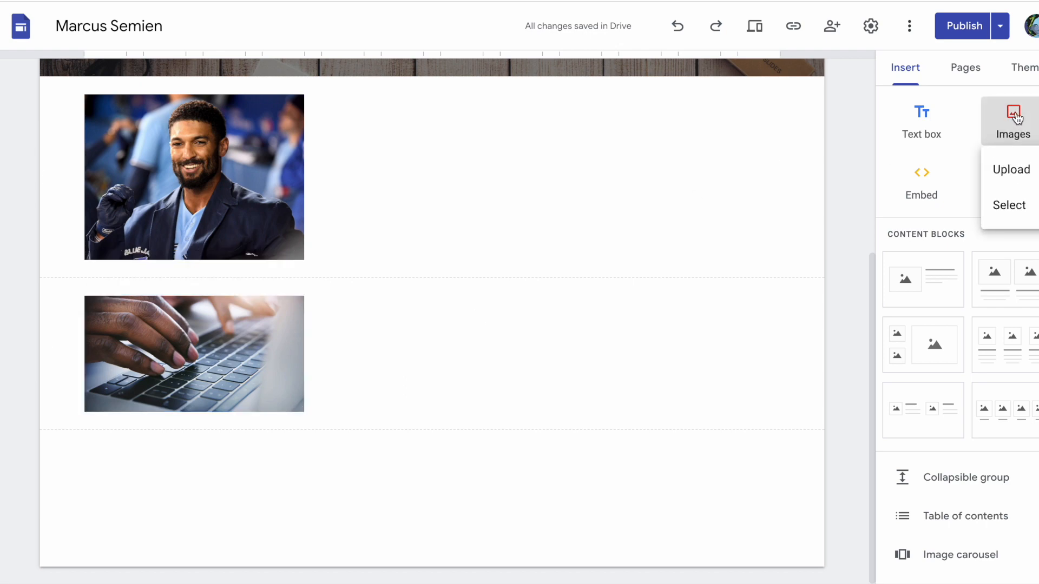
left_click(1011, 168)
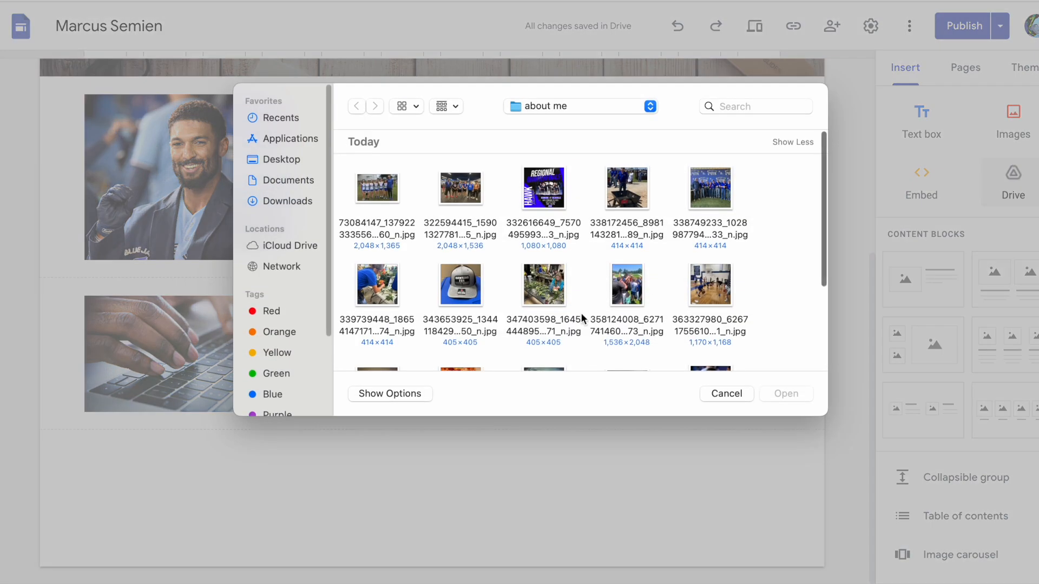
scroll(581, 318, "down", 3)
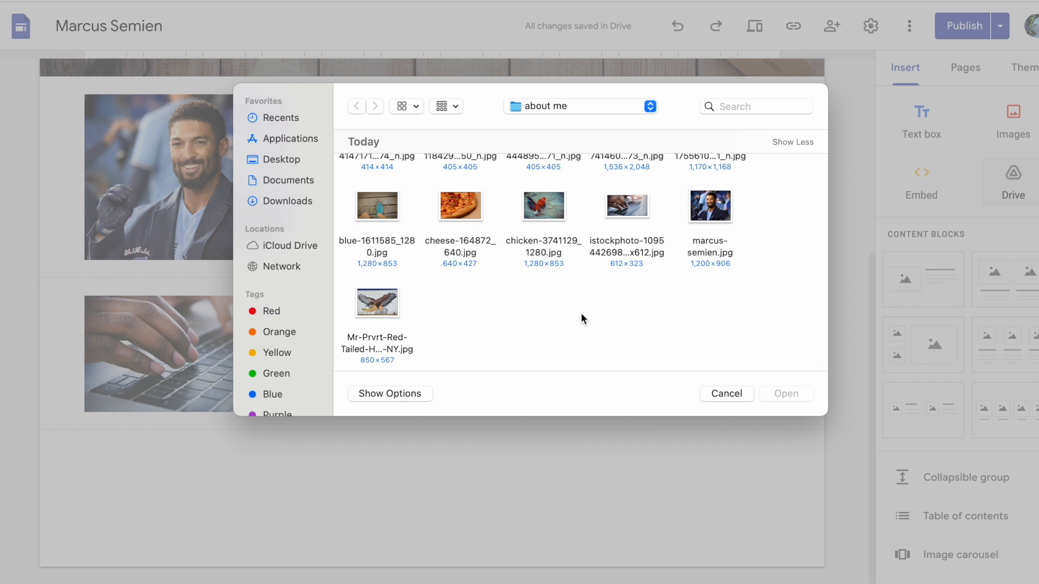
left_click(370, 315)
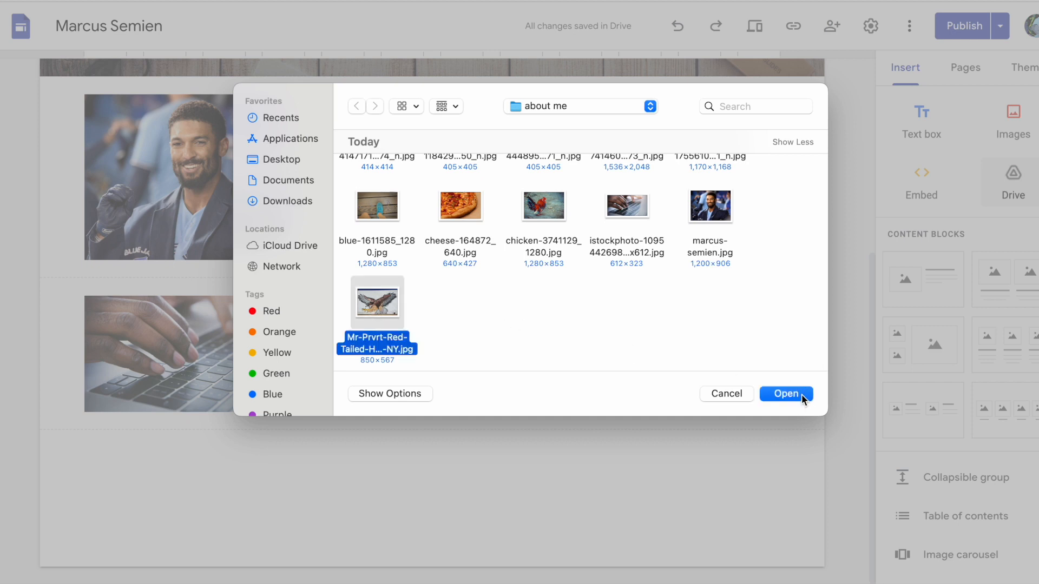
left_click(786, 394)
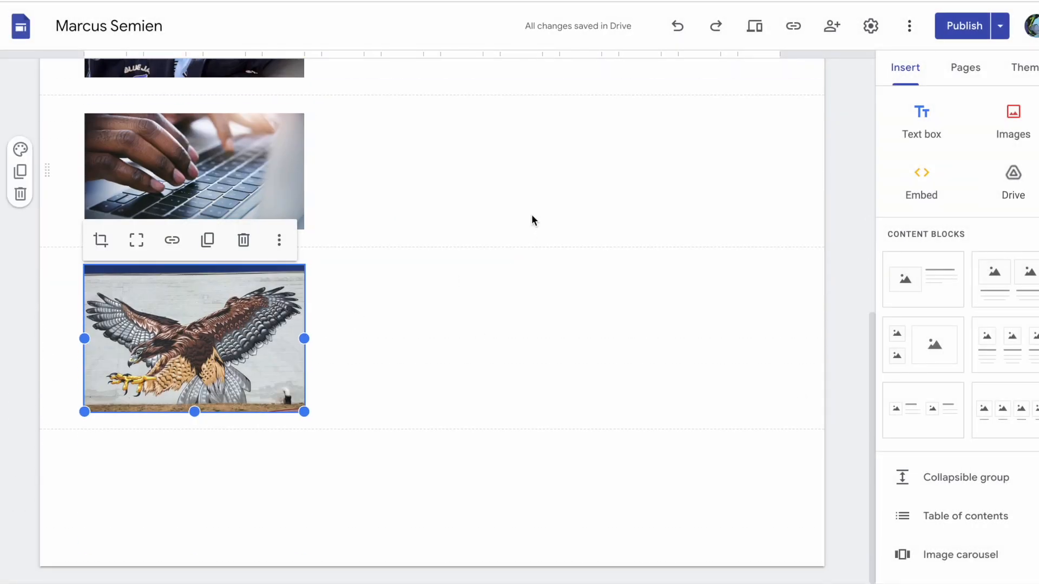
Step: Move the laptop keyboard and hawk pictures up beside the portrait so all three images share one row
scroll(531, 220, "up", 4)
left_click_drag(185, 385, 471, 235)
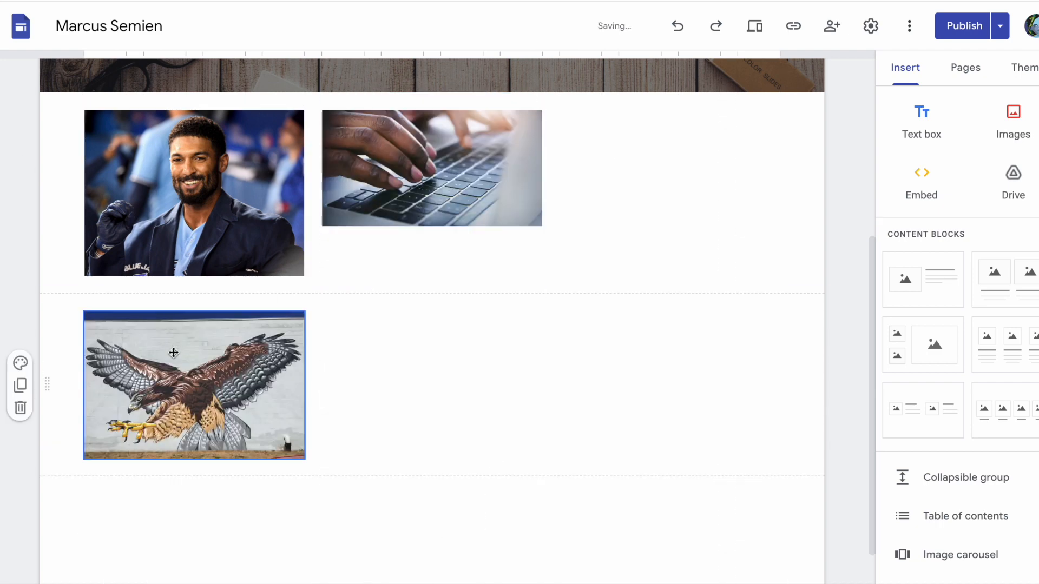
left_click_drag(162, 381, 611, 163)
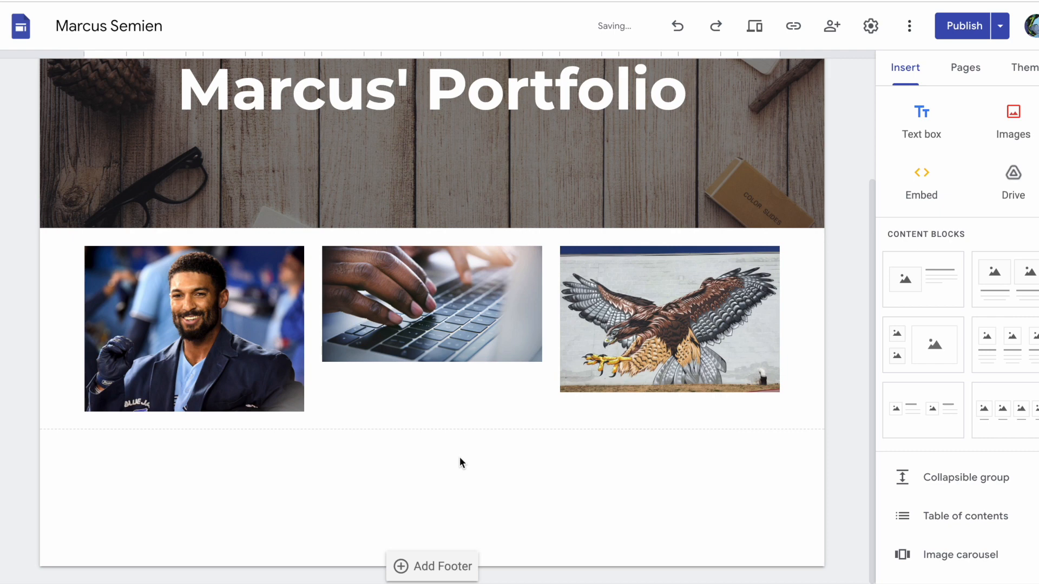
Step: Narrow and shorten the portrait to the keyboard picture's height, and narrow the keyboard picture to the portrait's width
left_click(245, 372)
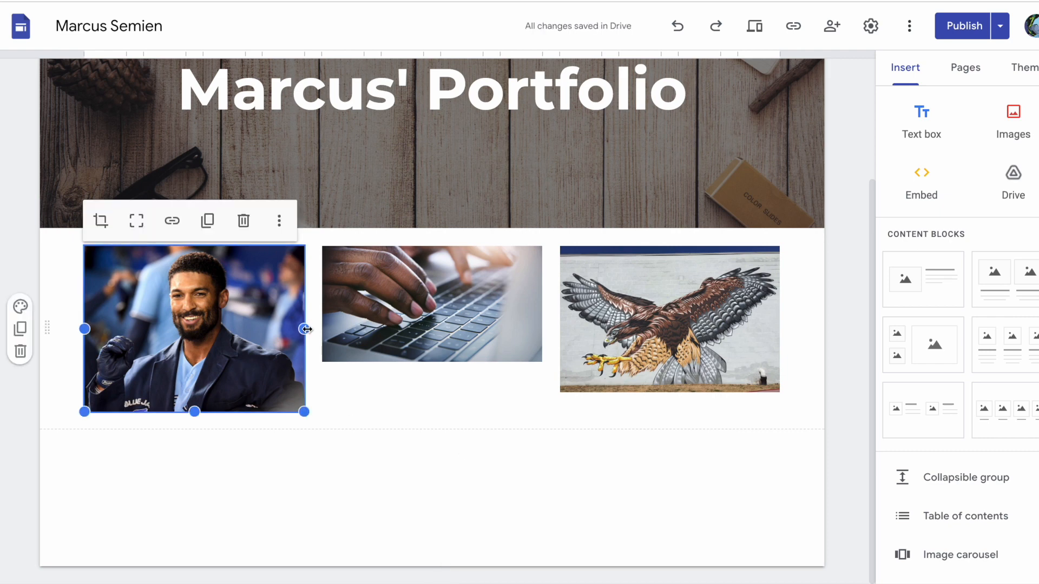
left_click_drag(307, 329, 218, 326)
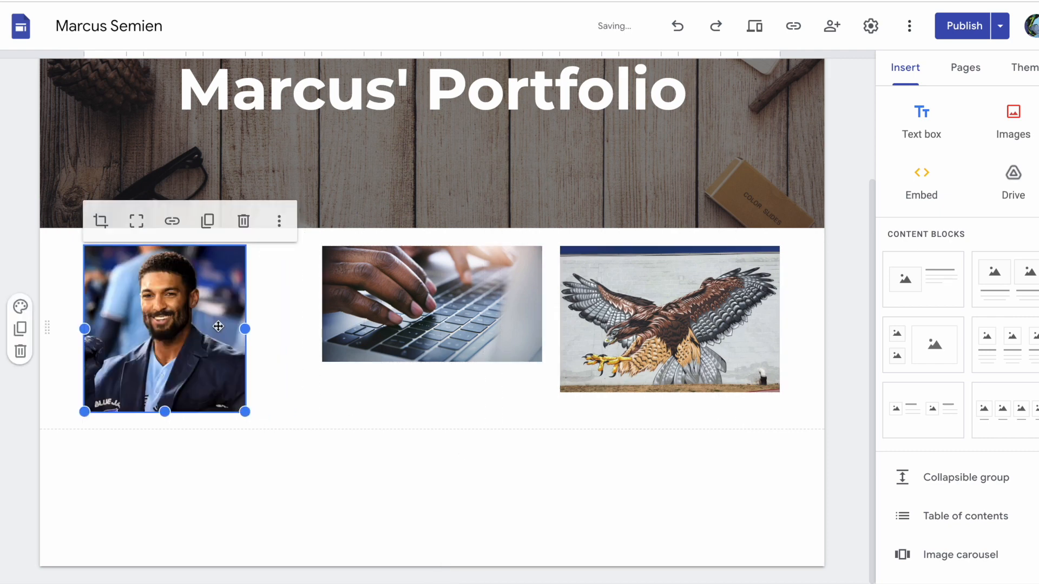
left_click_drag(165, 412, 167, 363)
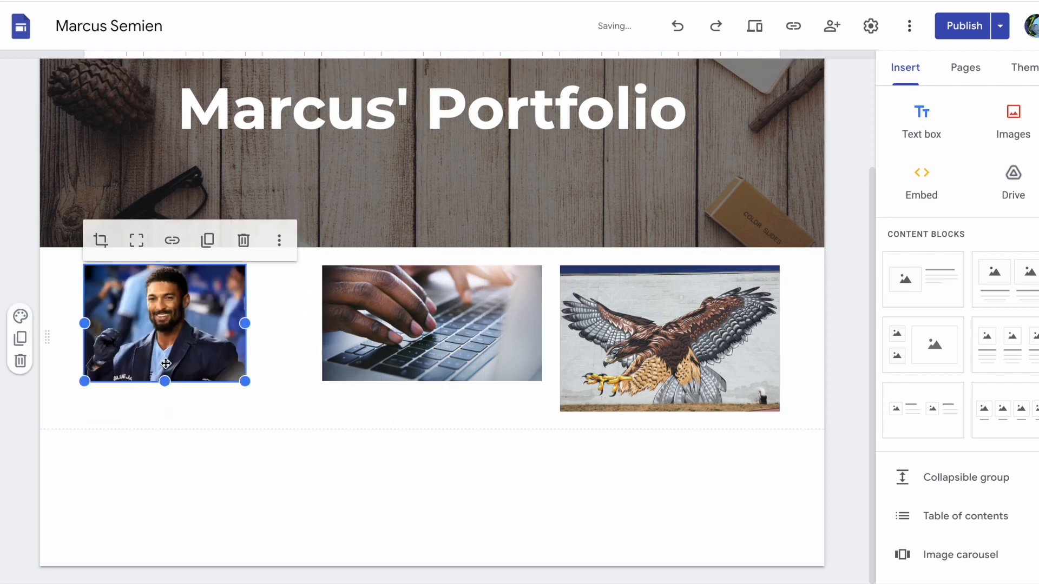
left_click_drag(245, 323, 224, 326)
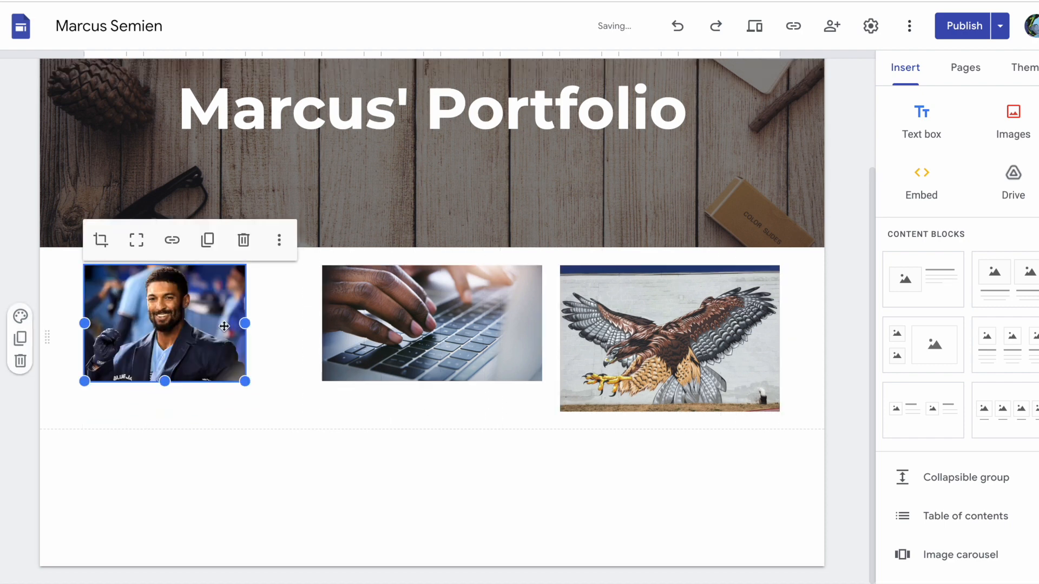
left_click(399, 330)
left_click_drag(543, 323, 484, 323)
Step: Move the hawk picture directly beside the keyboard picture and shrink it to the same size
left_click_drag(671, 342, 642, 345)
left_click(698, 384)
left_click_drag(719, 413, 657, 383)
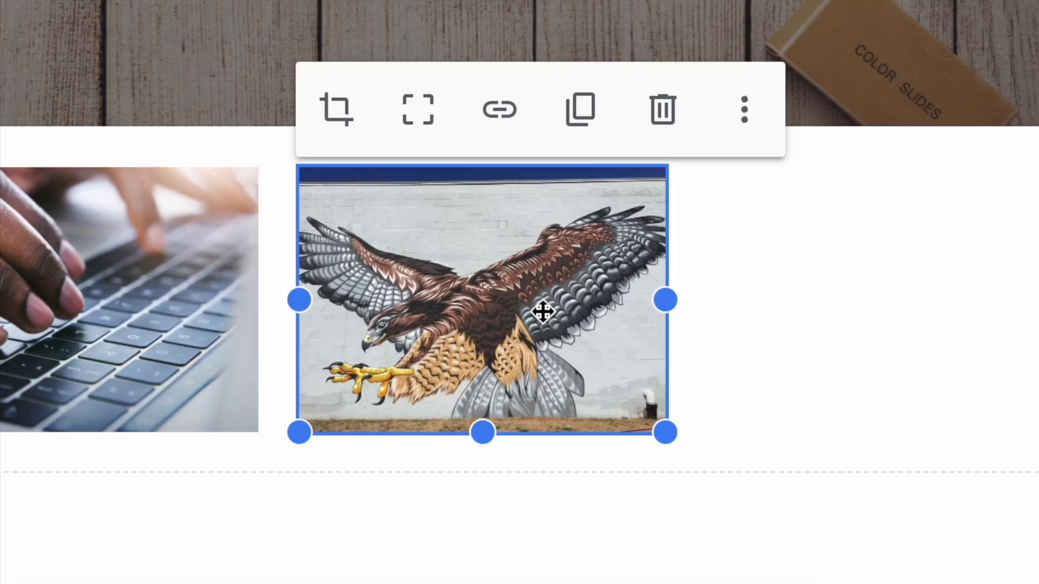
left_click_drag(675, 297, 614, 297)
Step: Adjust the hawk picture's crop so its head, claws and outstretched left wing fit within the frame
left_click(339, 125)
left_click_drag(282, 169, 209, 111)
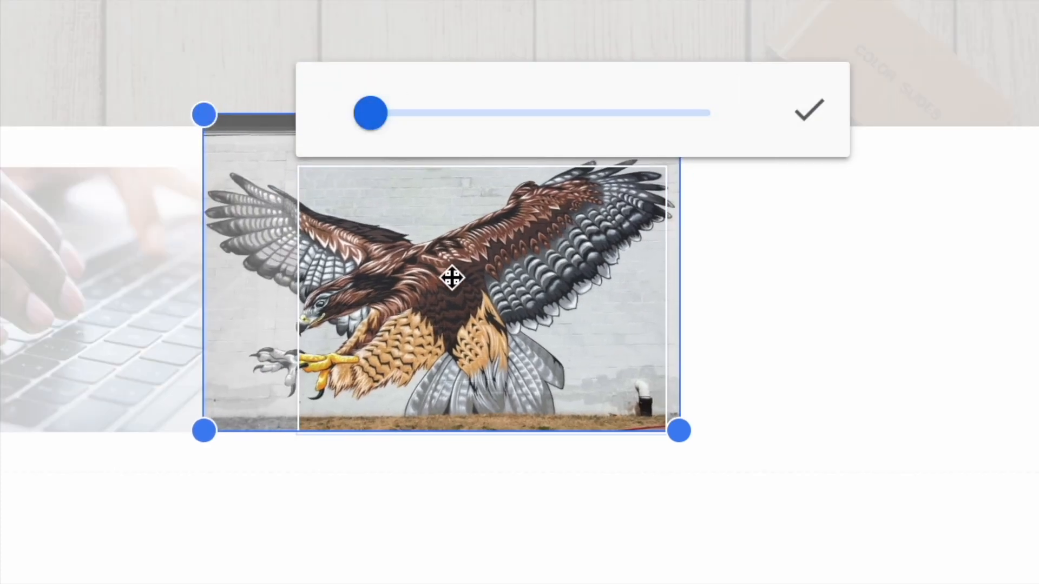
left_click_drag(417, 290, 510, 311)
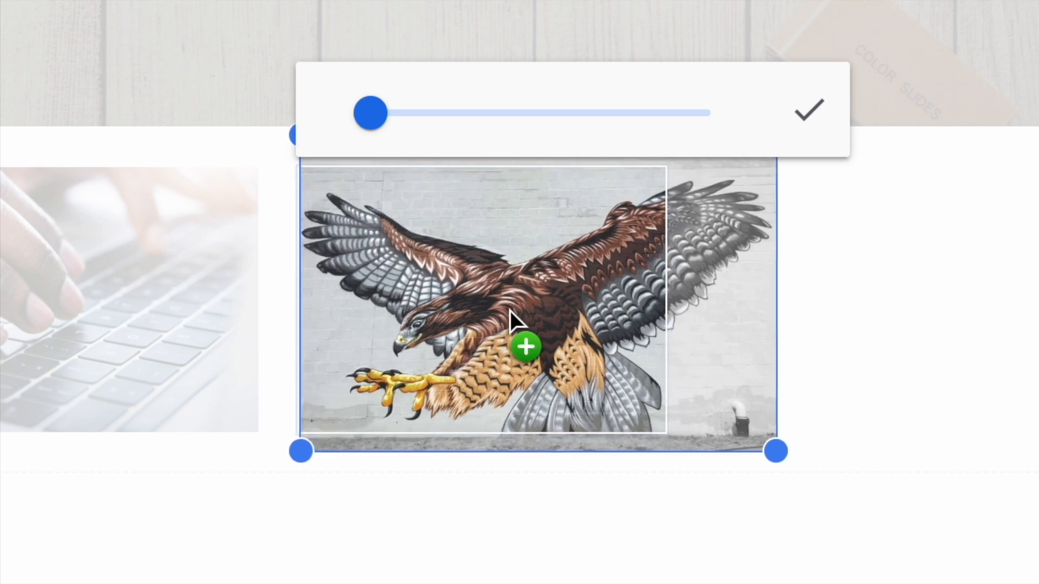
left_click_drag(776, 452, 806, 472)
left_click_drag(485, 349, 483, 332)
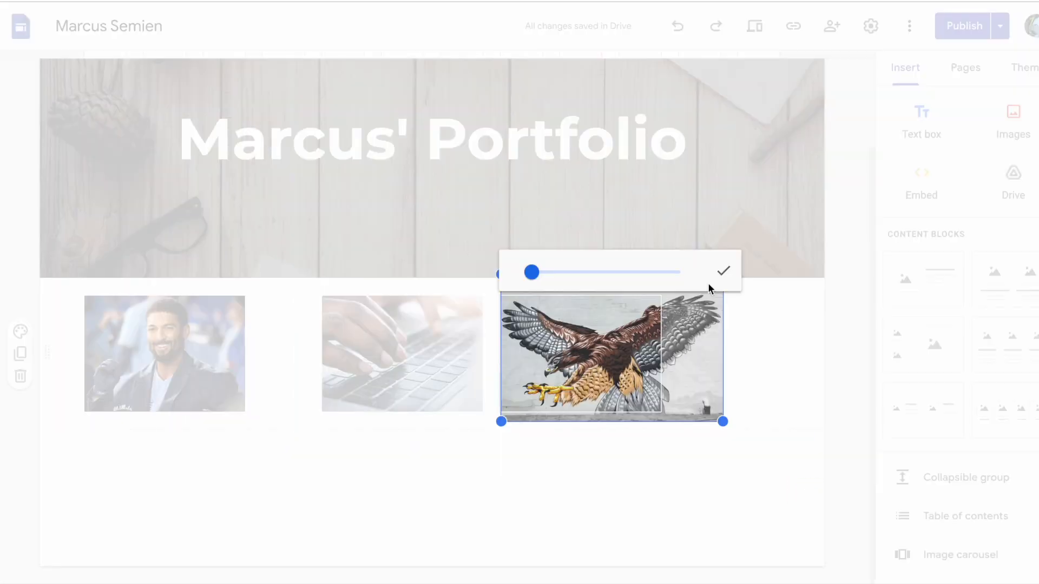
left_click(724, 271)
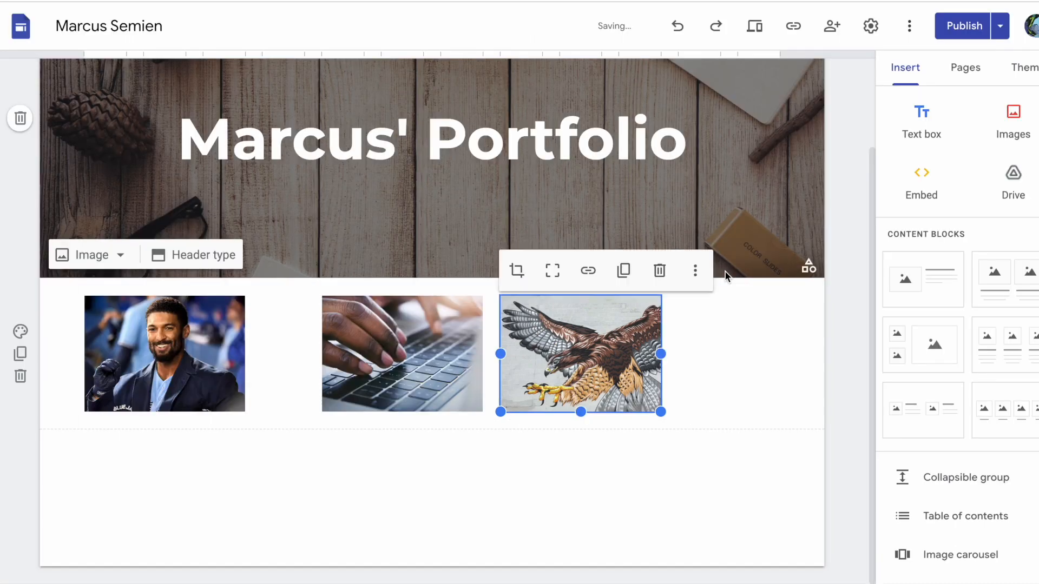
Step: Reposition the keyboard picture inside its crop frame so more of the hand shows
left_click(382, 348)
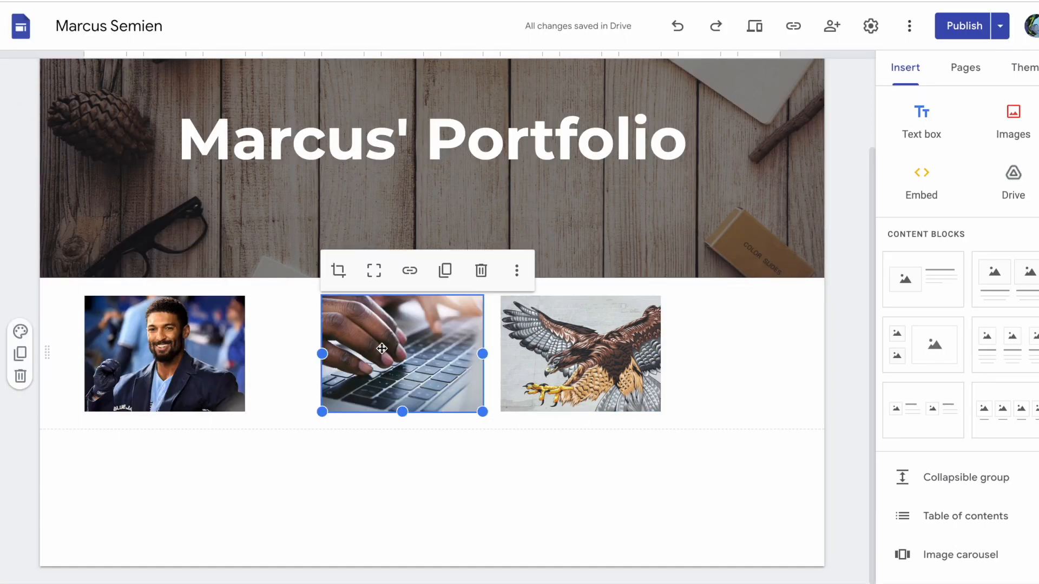
left_click(337, 270)
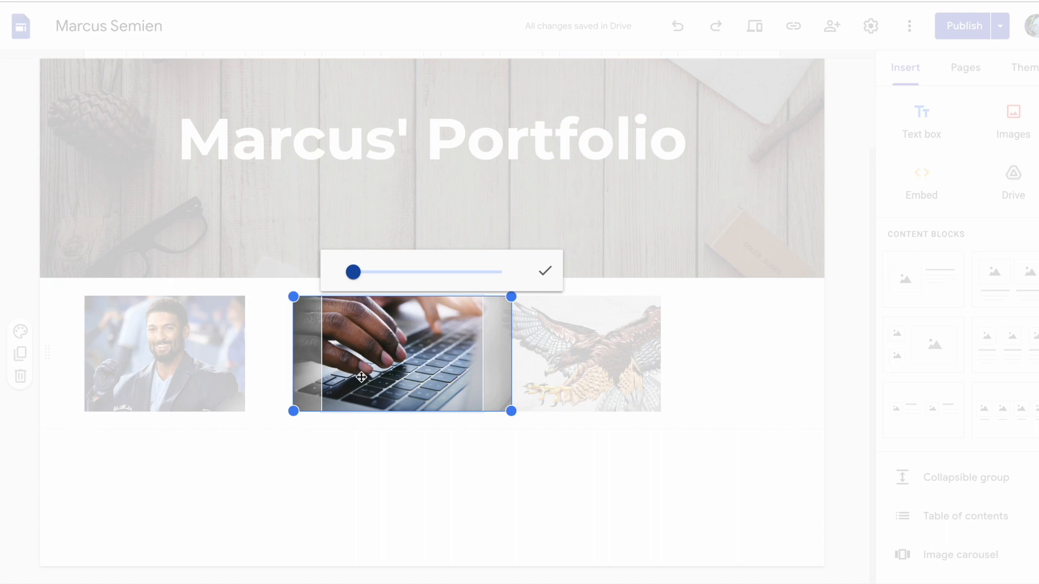
left_click_drag(362, 377, 405, 392)
left_click(545, 270)
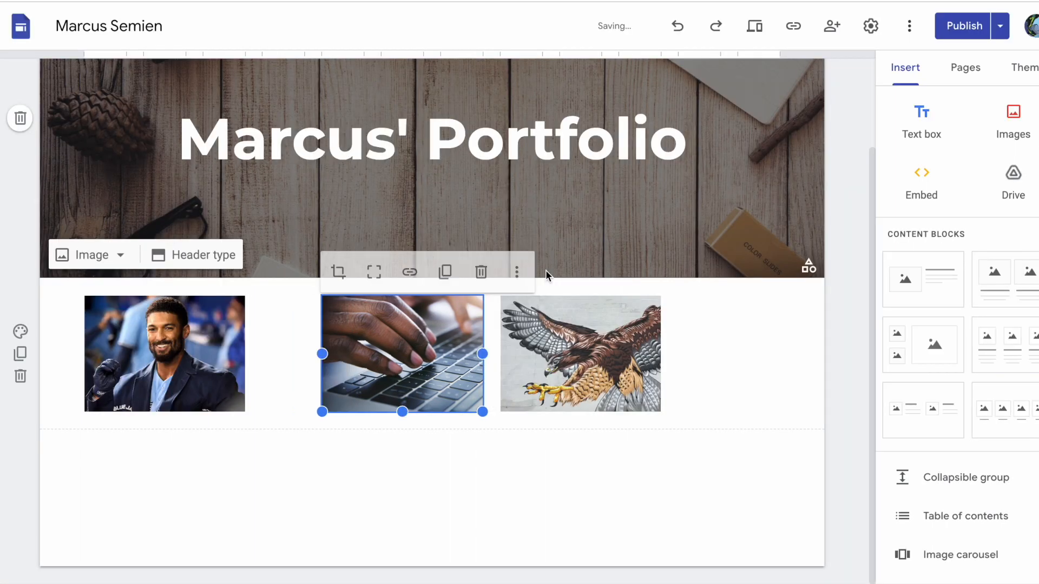
Step: Shift the hawk, keyboard and portrait pictures to the right of their row, evenly spaced with room before the portrait
left_click_drag(600, 331, 728, 340)
left_click_drag(406, 365, 514, 369)
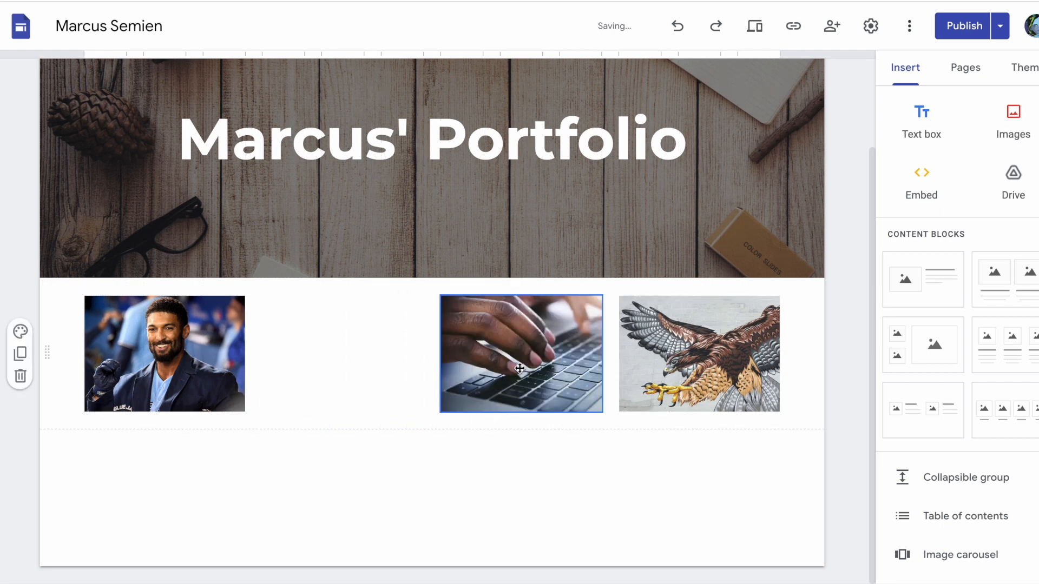
left_click_drag(140, 351, 339, 346)
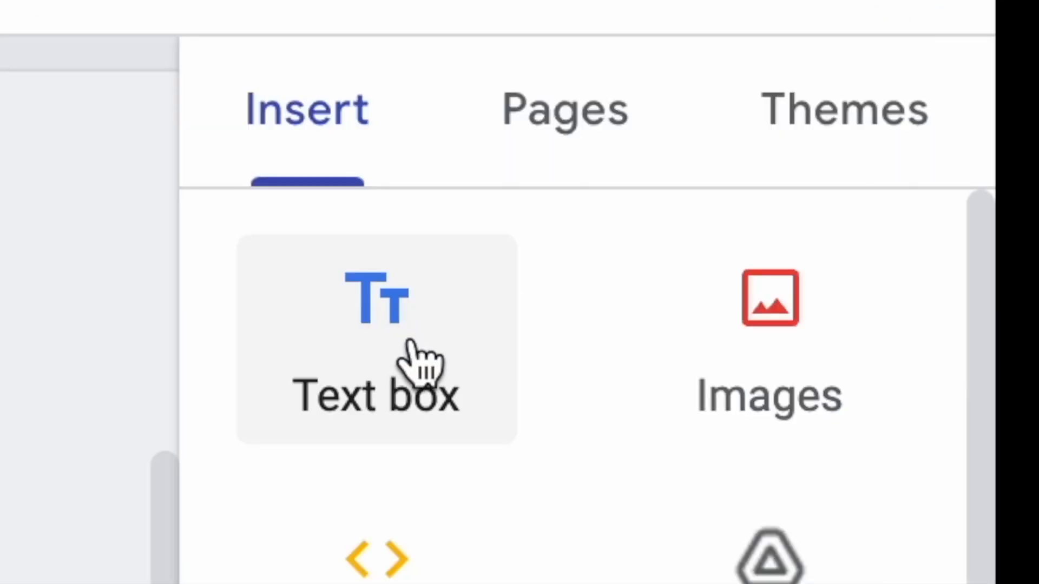
Step: Insert a text box and place it in the image row, in the empty space left of the portrait
left_click(411, 346)
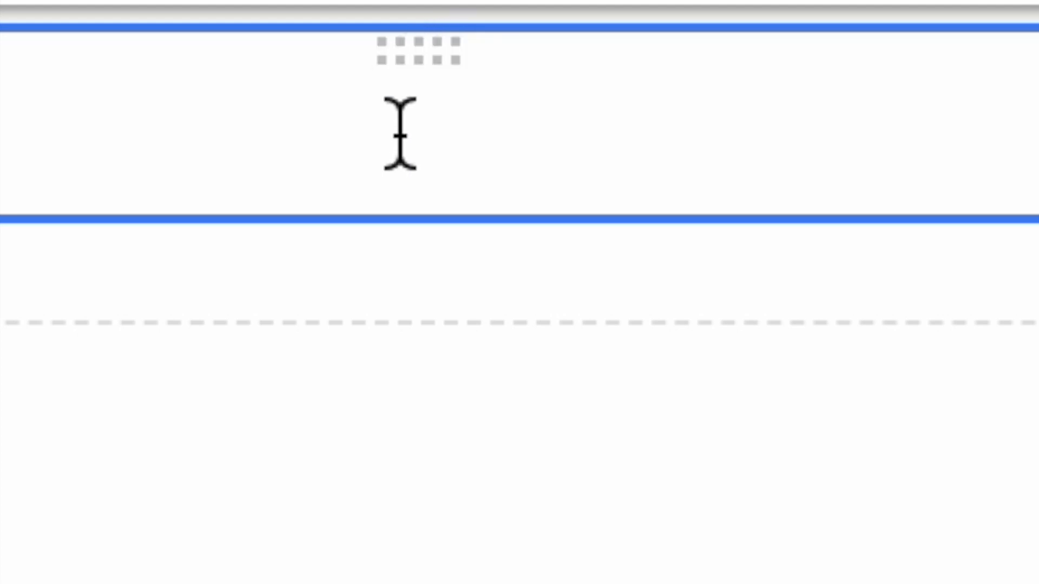
left_click_drag(435, 52, 158, 287)
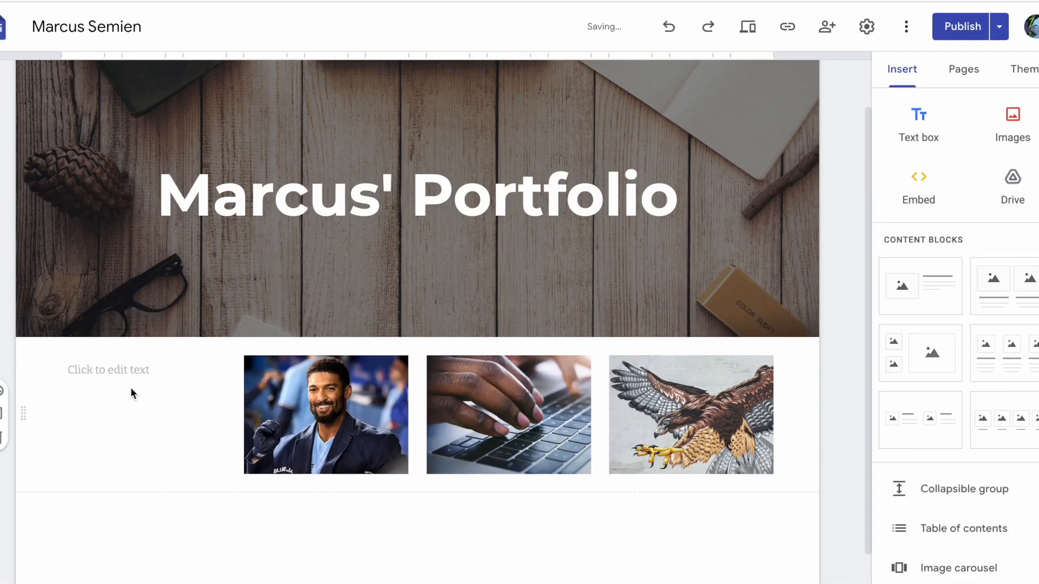
Step: Enter "Weclome. This is a collection of my work from Hawkins High School. I hope you enjoy it." in the new text box
left_click(128, 369)
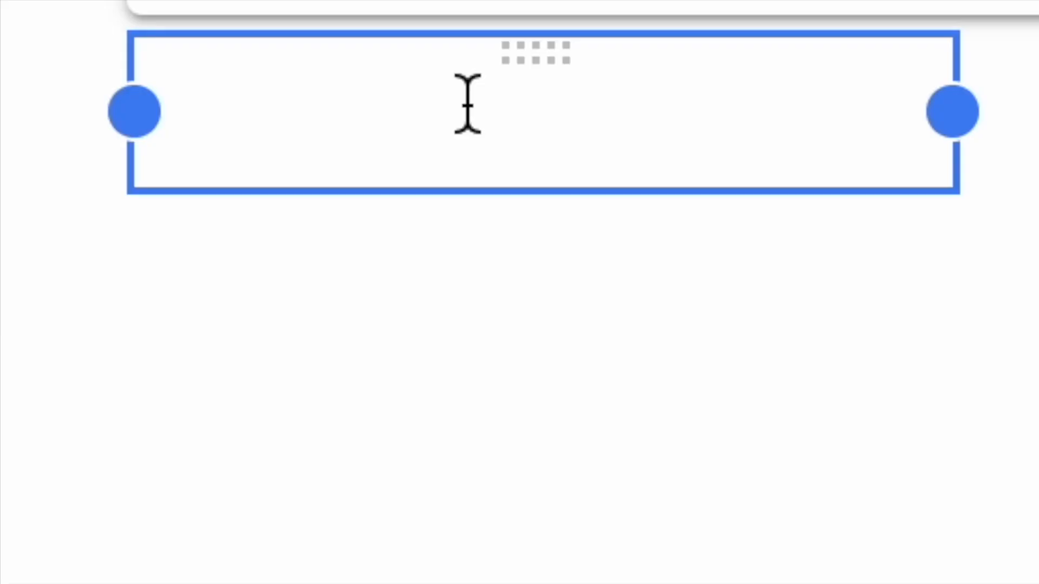
type("We")
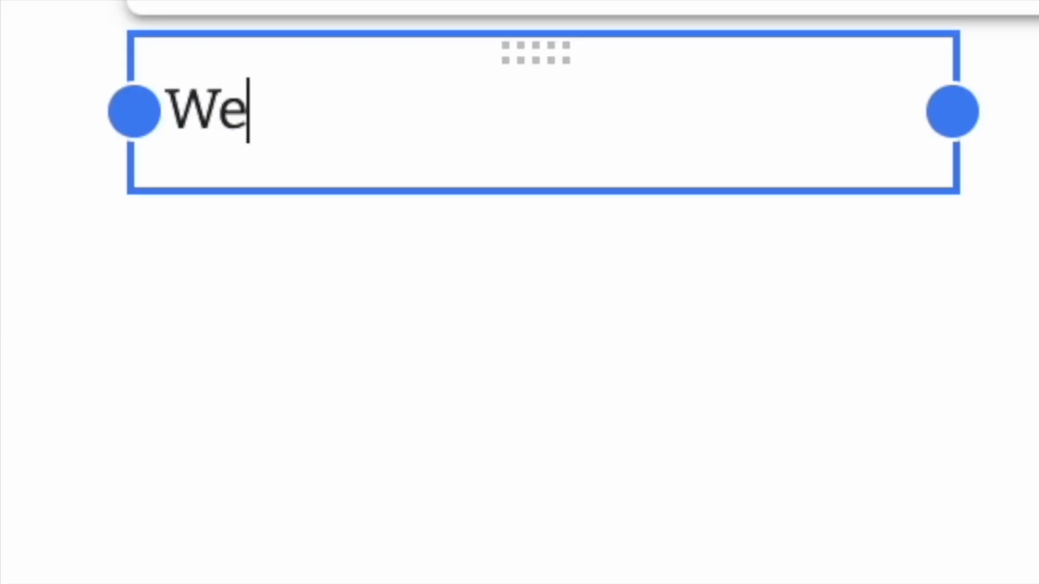
type("clome. This i")
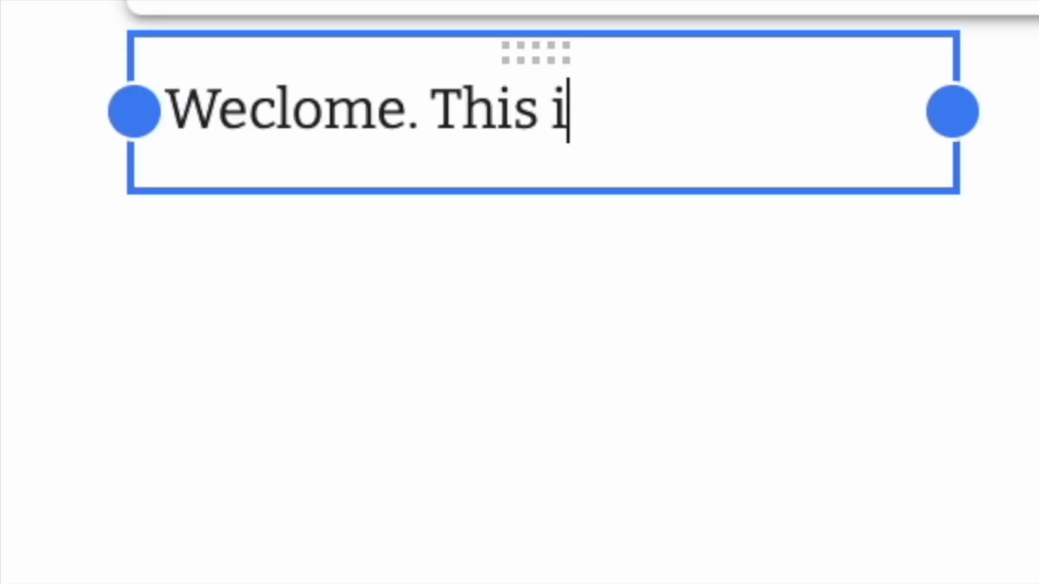
type("s a co")
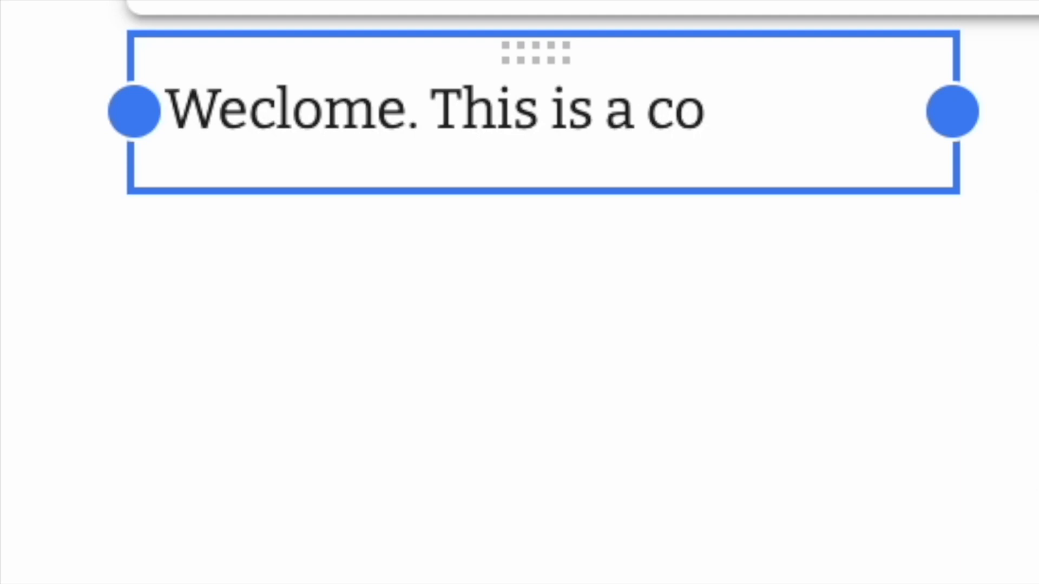
type("llec")
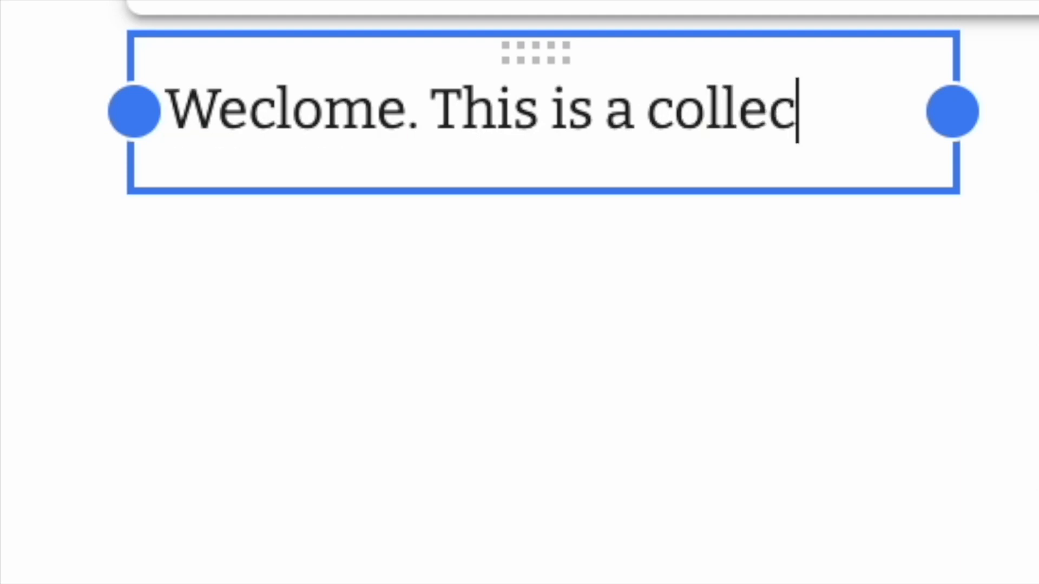
type("tion of")
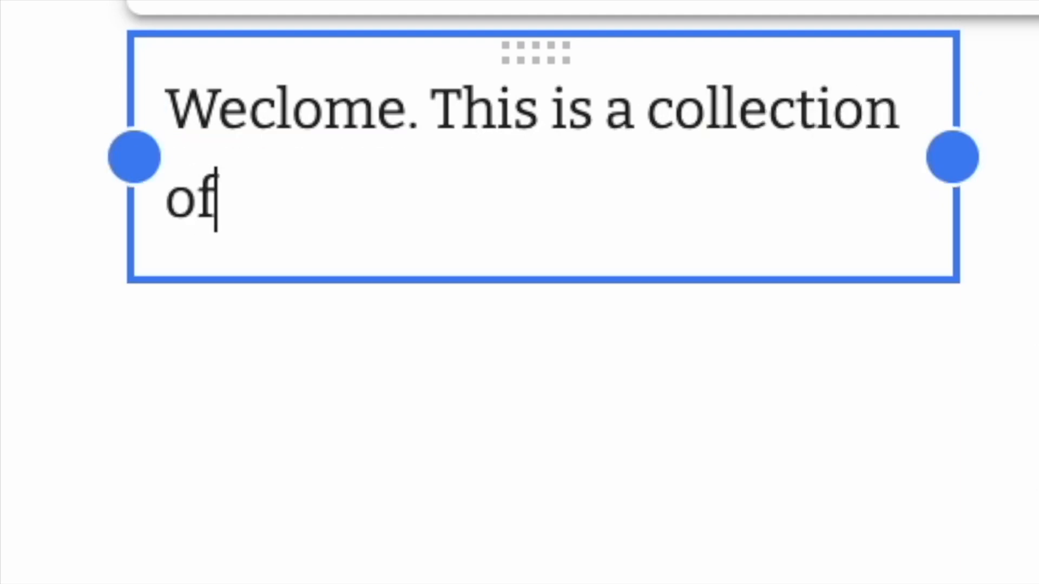
type(" my work fr")
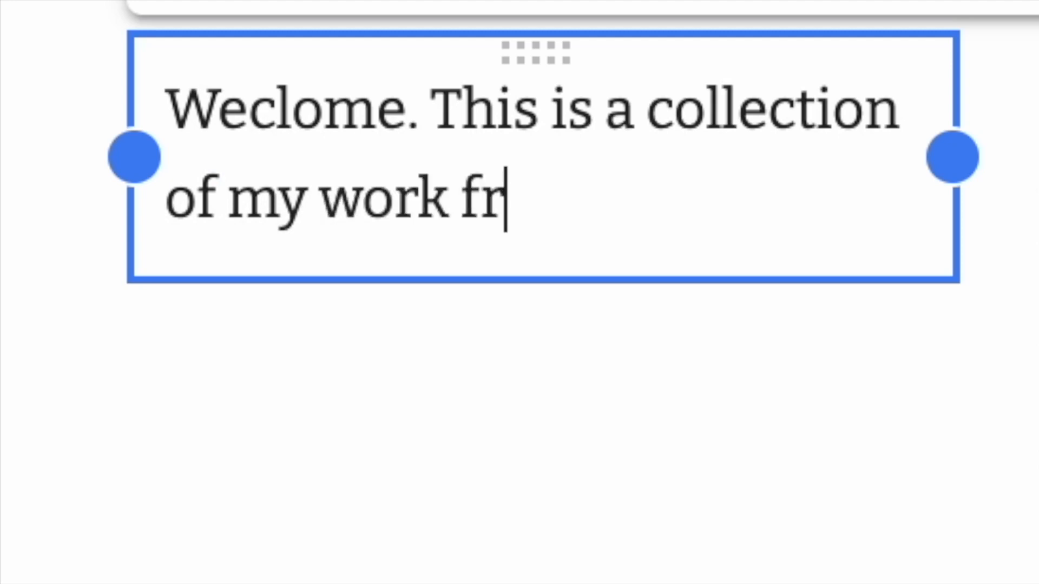
type("om Hawkins Hi")
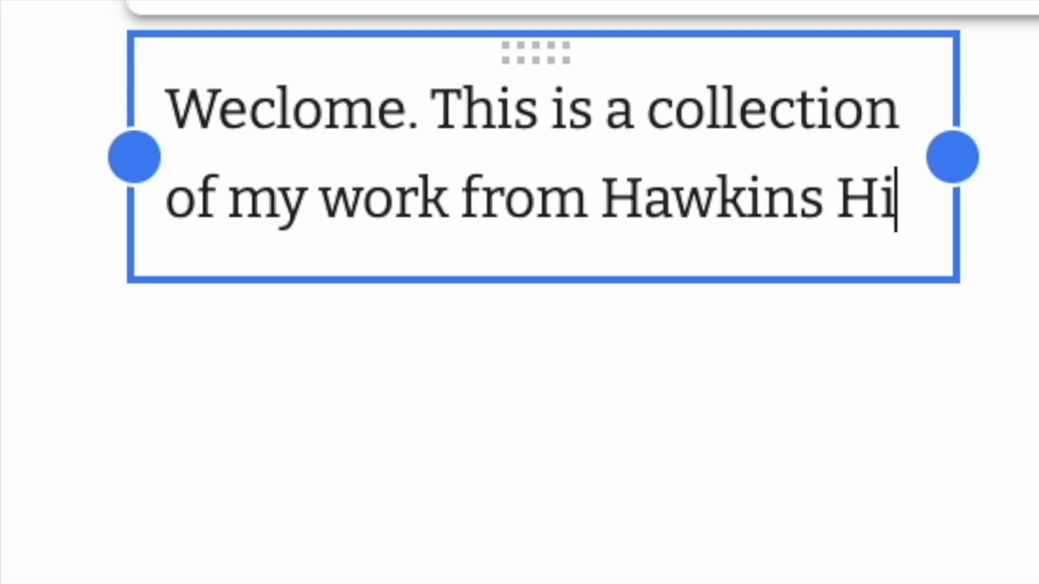
key("BackSpace")
key("BackSpace")
type("M")
key("BackSpace")
type("High ")
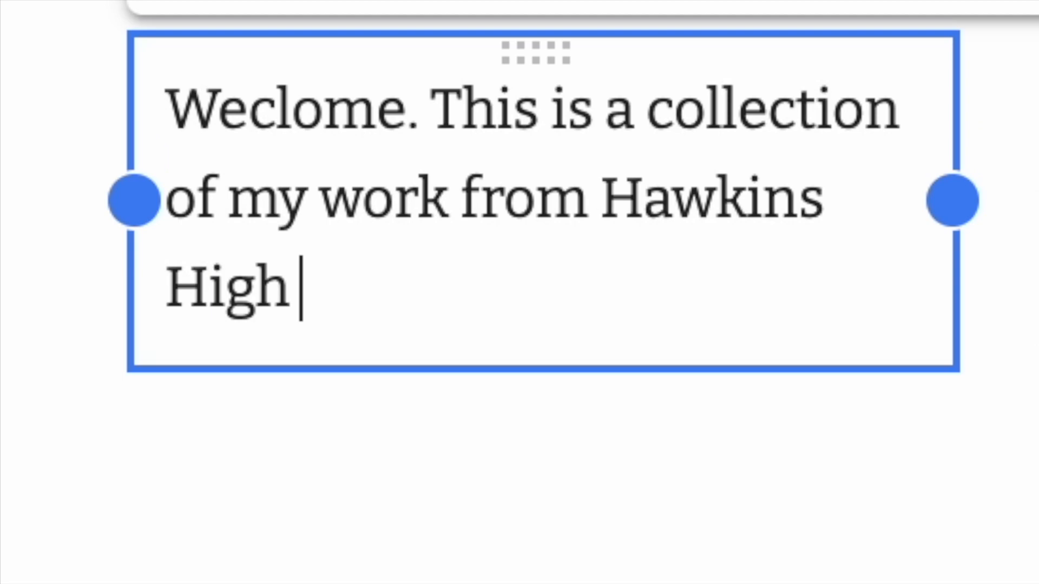
type("School.")
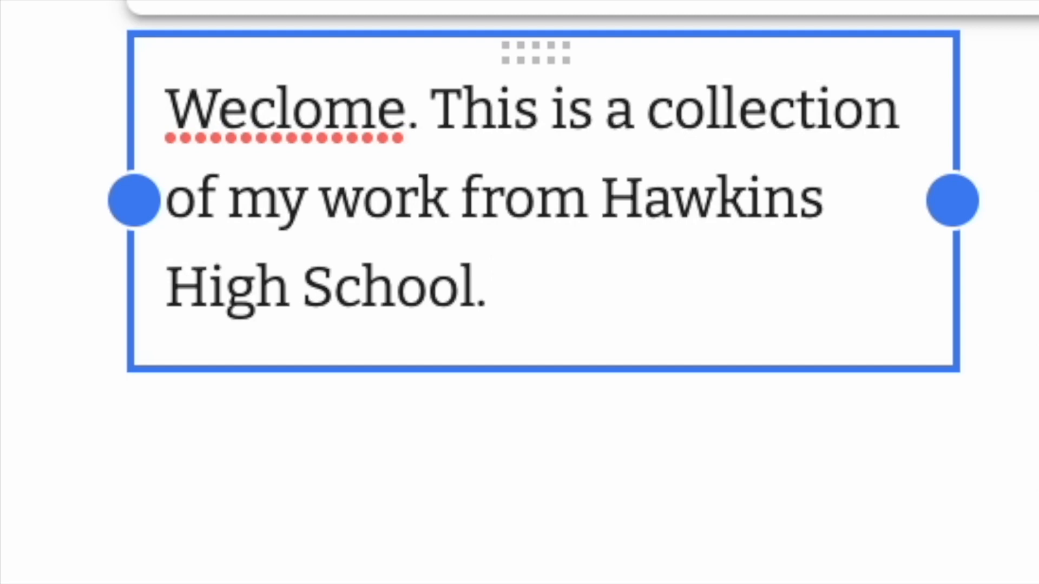
type("I hope you")
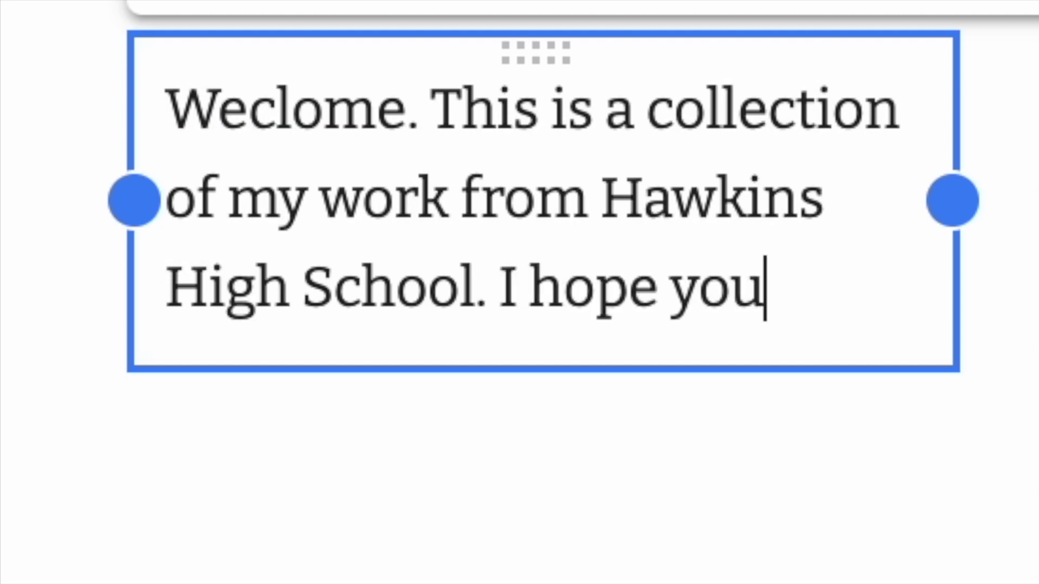
type(" enjoy.")
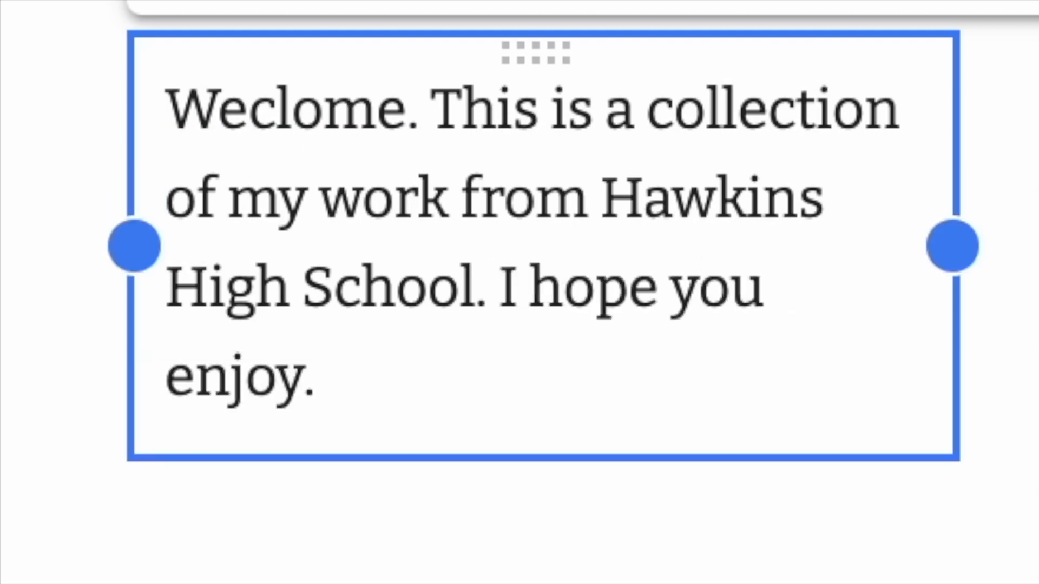
key("BackSpace")
type("it.")
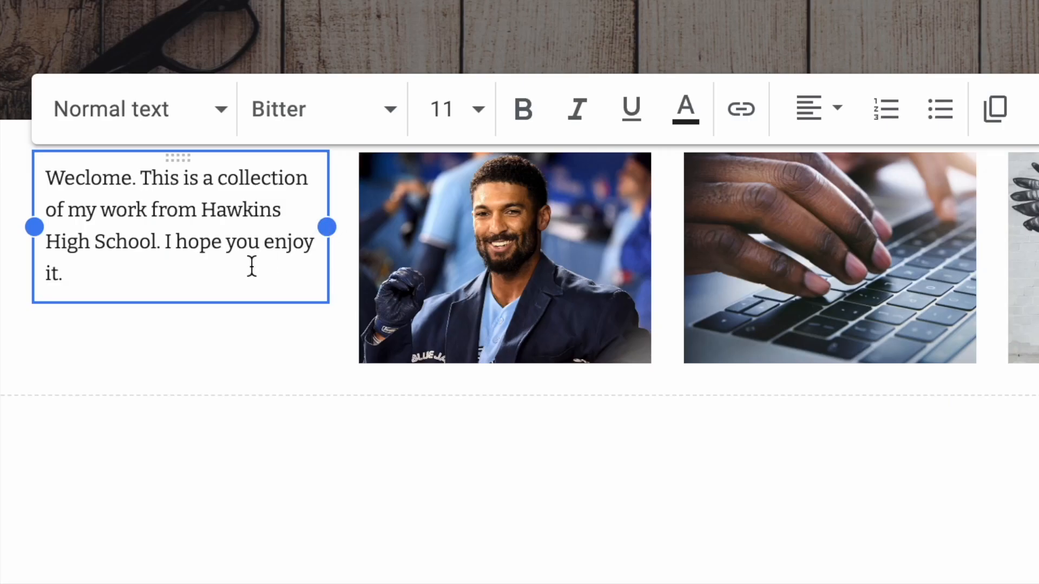
Step: Set the font of the whole welcome text to Montserrat Light
left_click_drag(133, 285, 32, 174)
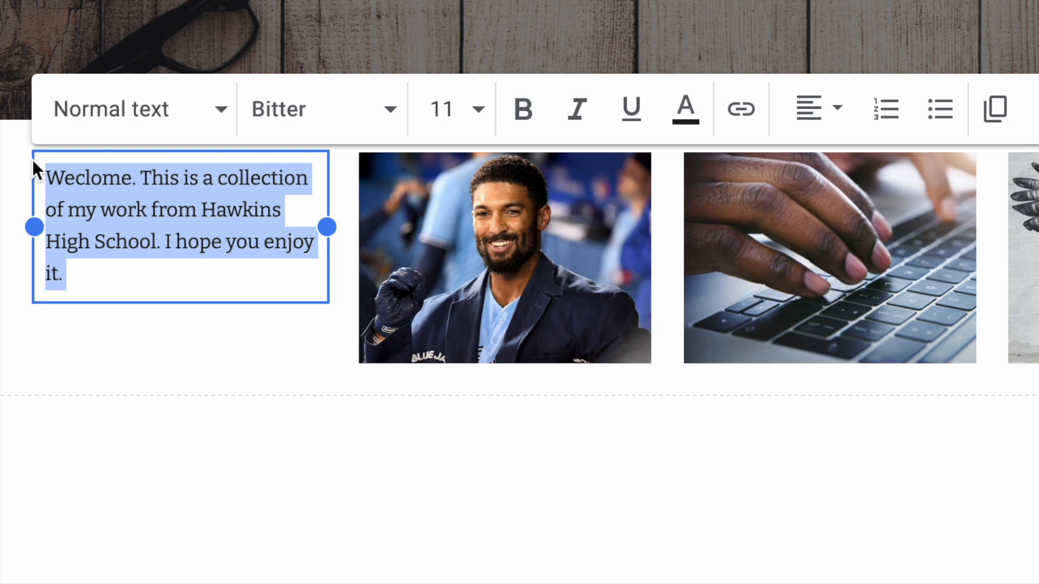
left_click(392, 114)
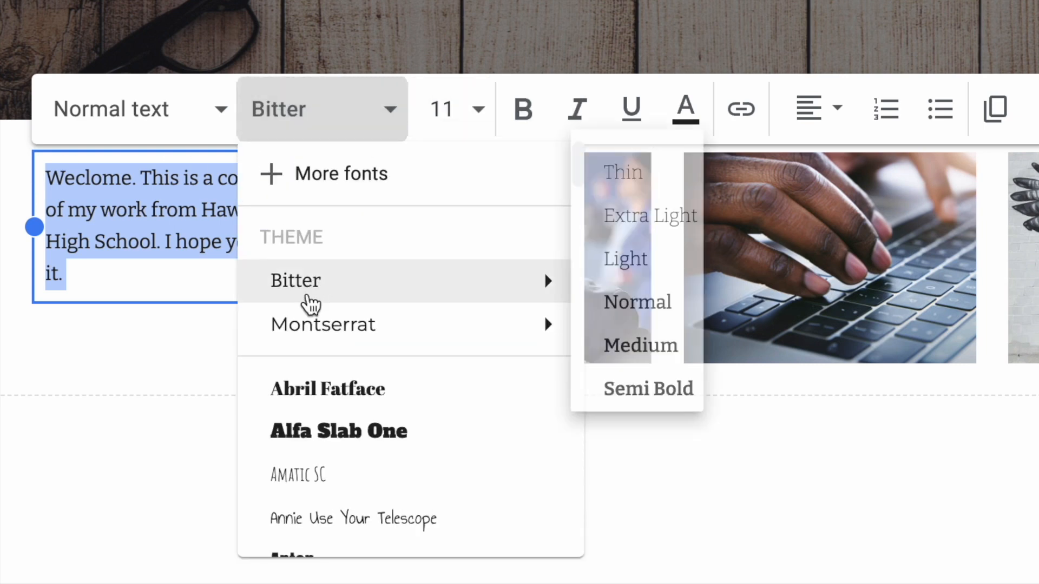
mouse_move(393, 344)
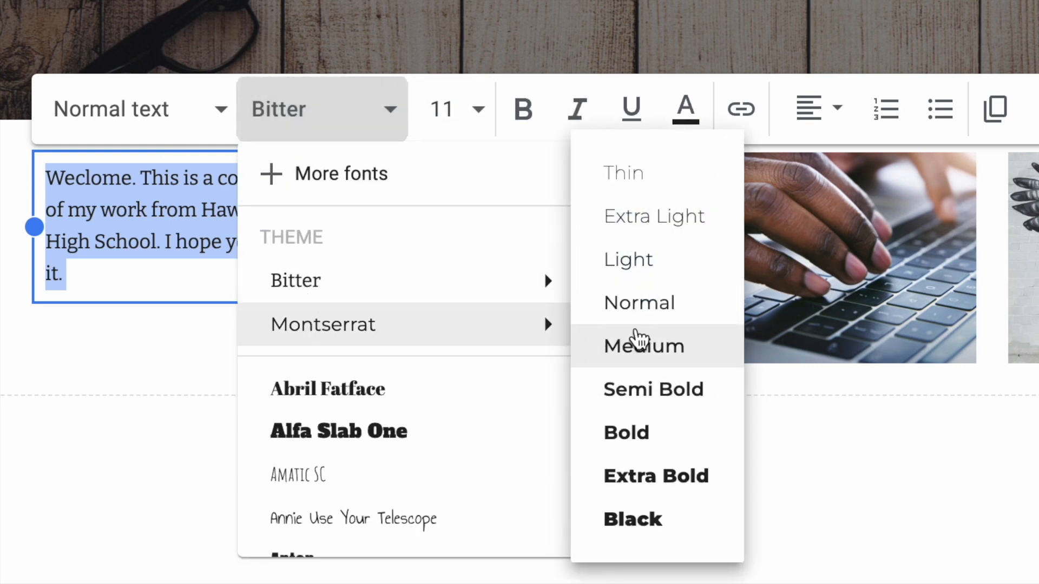
left_click(665, 270)
Step: Set the text colour of the whole welcome text to the dark grey #666666
left_click(687, 111)
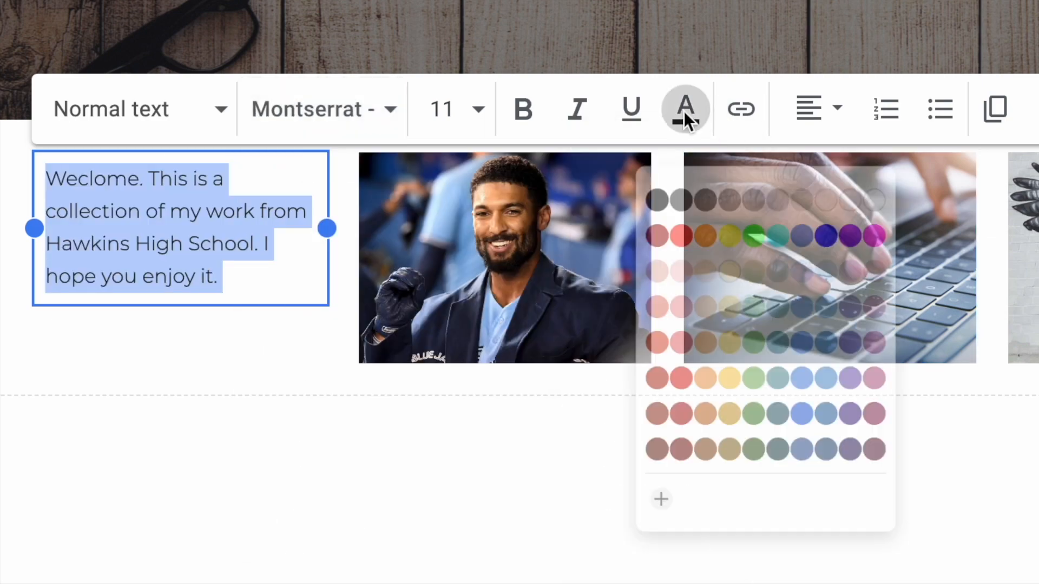
left_click(697, 183)
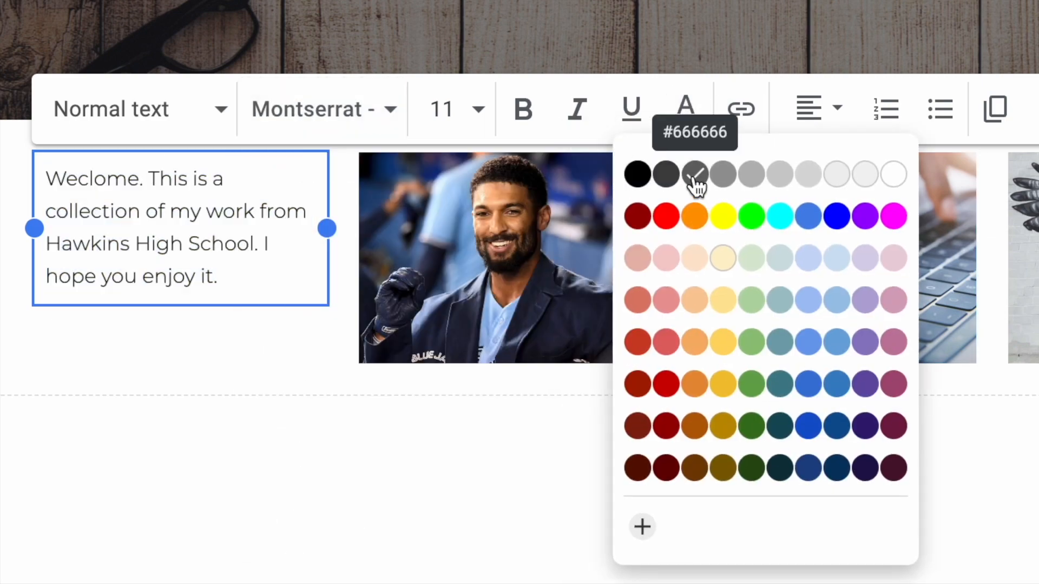
left_click(329, 354)
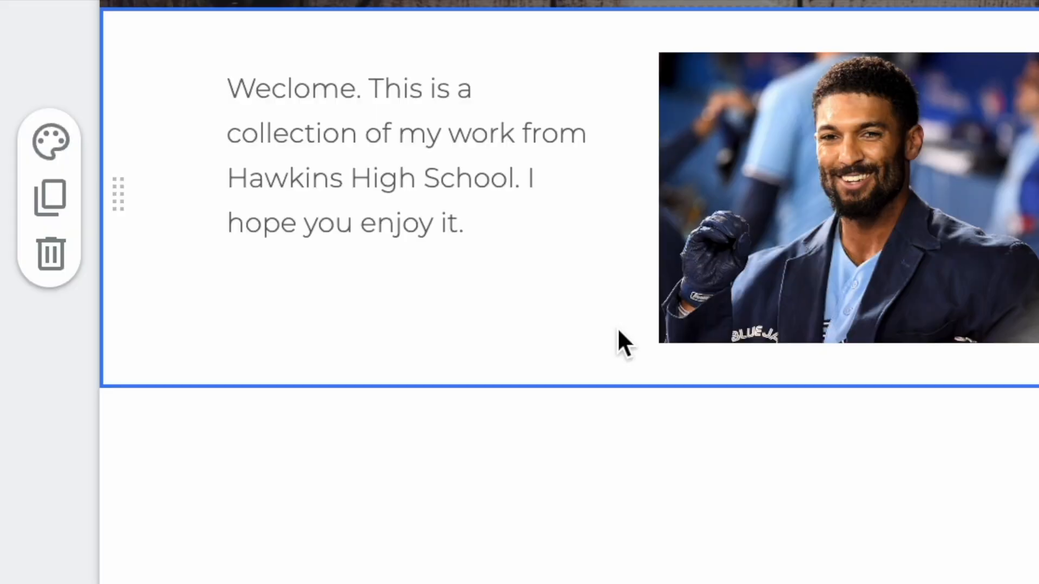
Step: Apply the Style 3 section colours to the image row and make the welcome text white
left_click(48, 154)
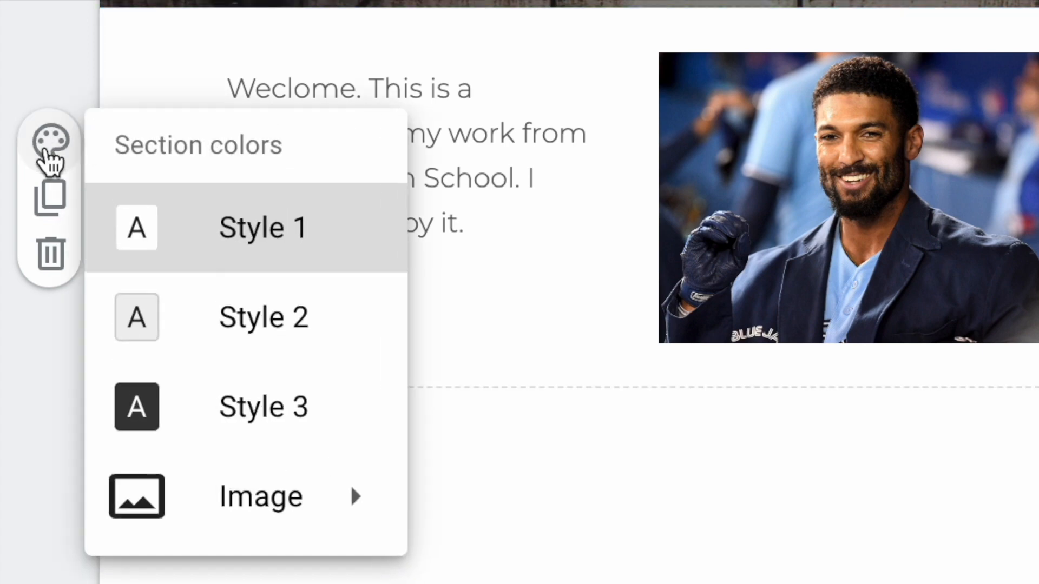
left_click(198, 328)
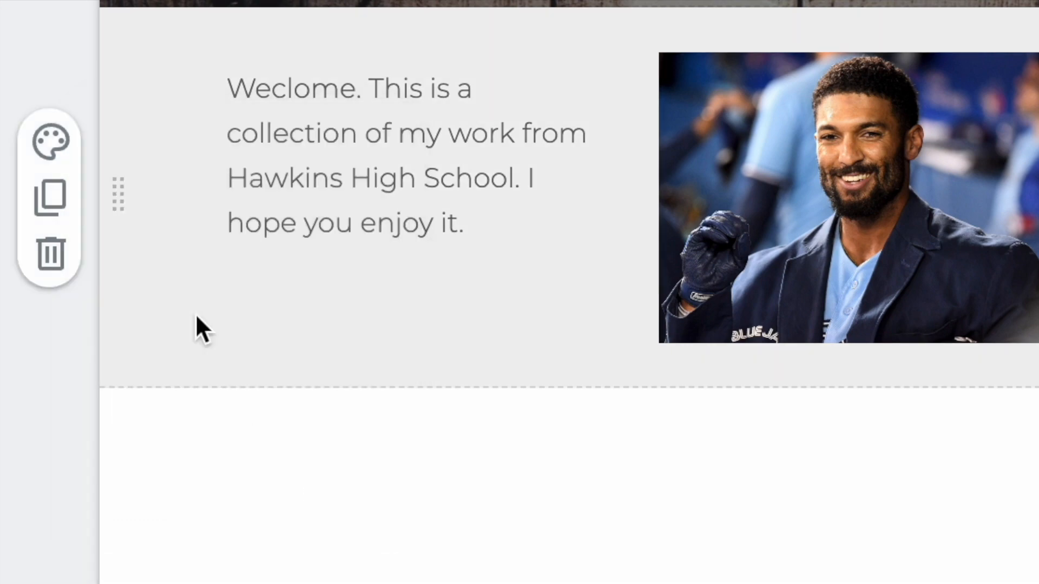
left_click(54, 147)
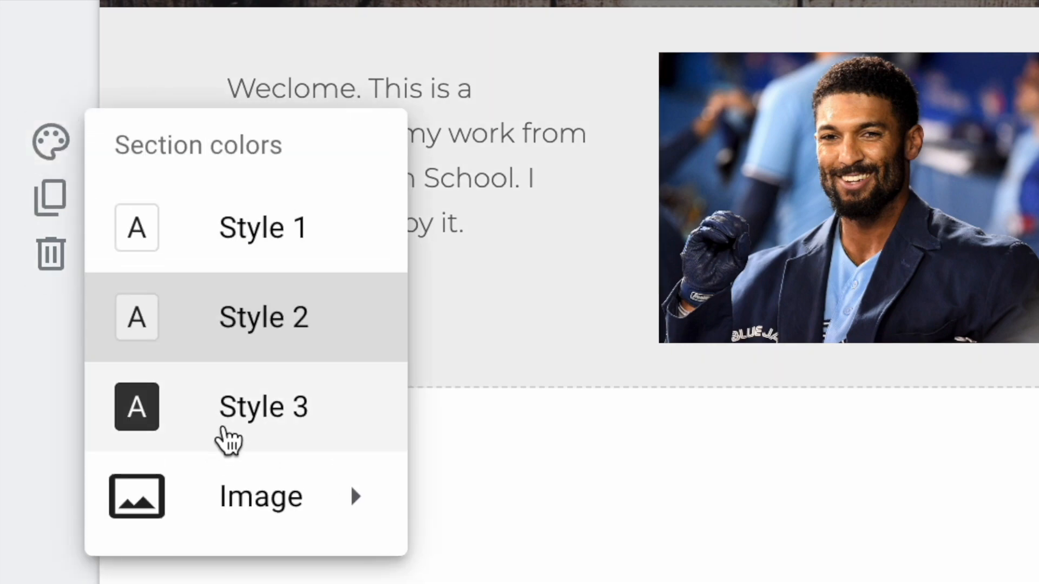
left_click(222, 431)
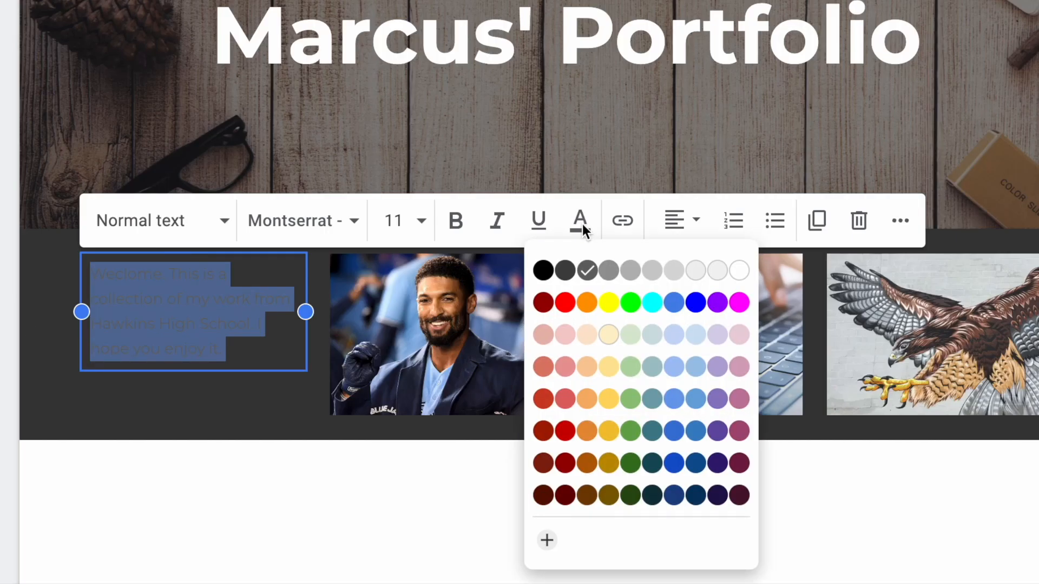
left_click(739, 271)
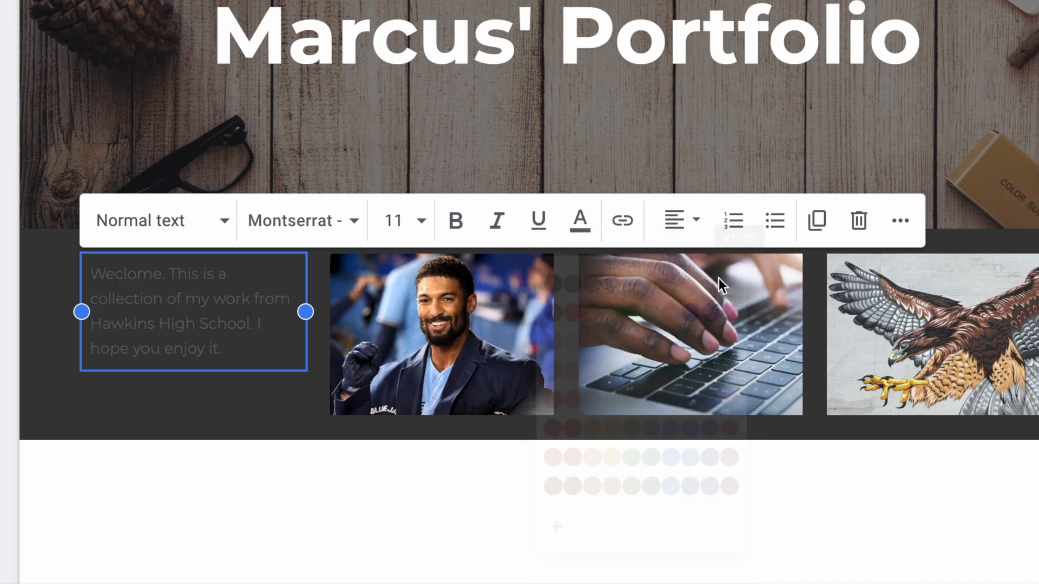
left_click(347, 496)
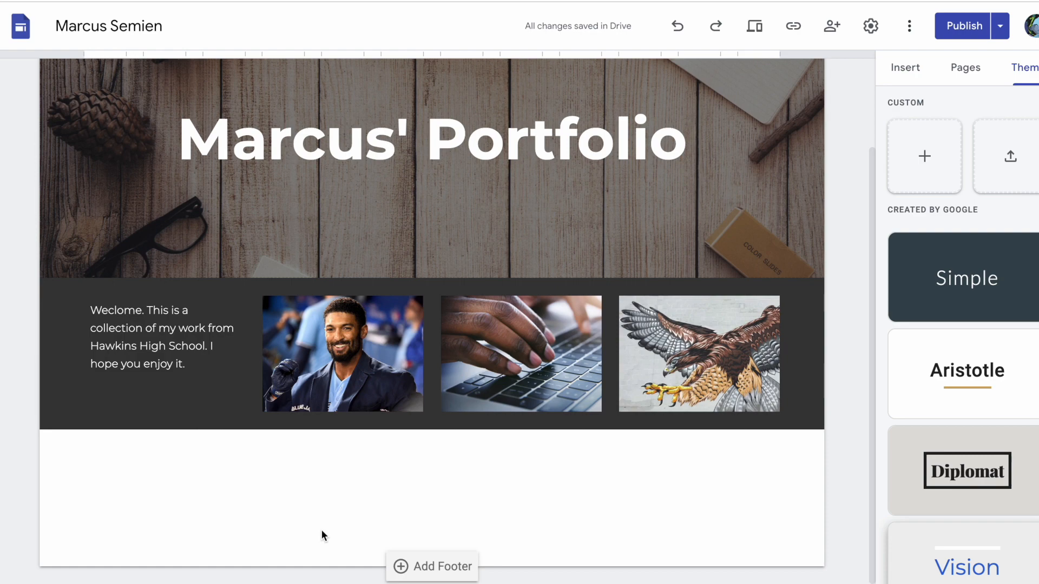
Step: Add a footer to the site and enter "Contact me:" followed by the contact e-mail address
left_click(452, 569)
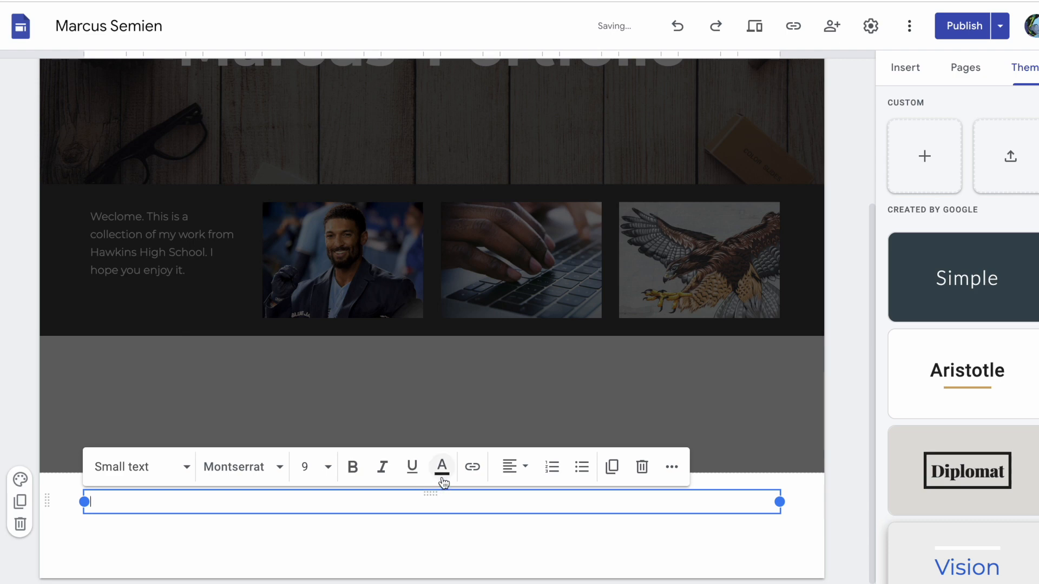
type("Con")
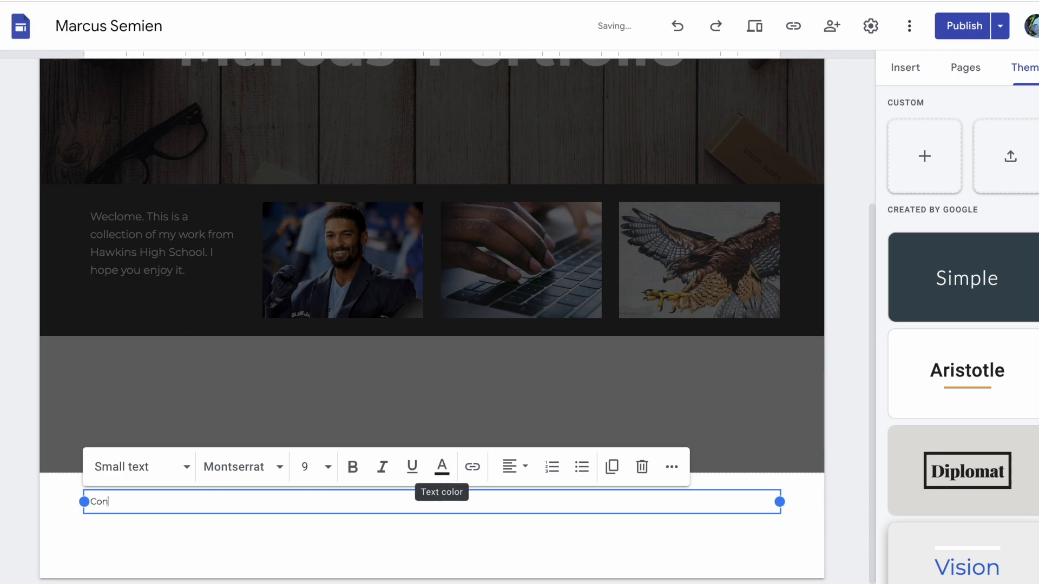
type("tact me: ")
type("e")
key("BackSpace")
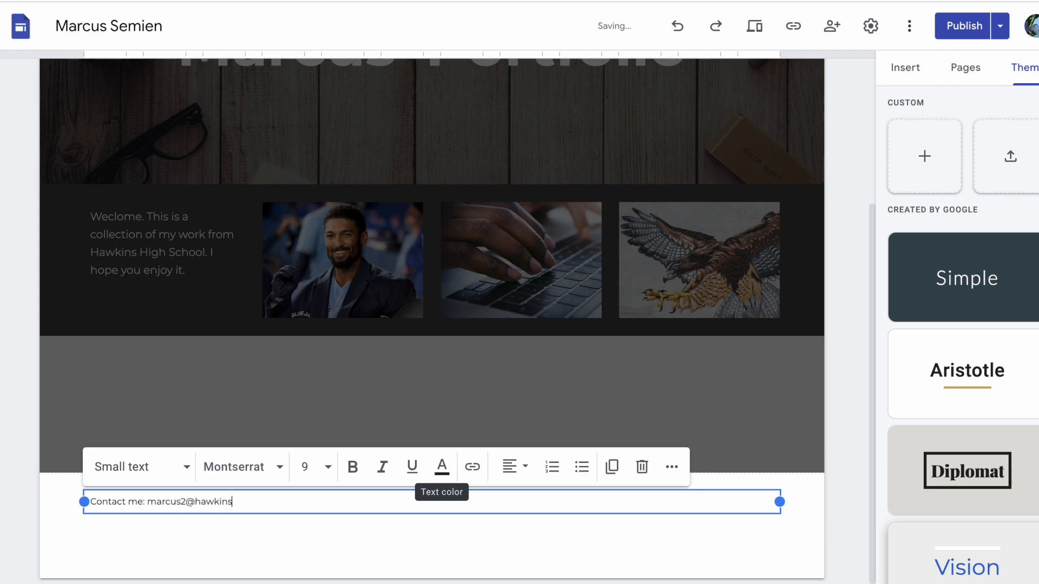
Step: Set the whole footer contact line to font size 12 and centre it
left_click_drag(263, 503, 119, 501)
triple_click(120, 501)
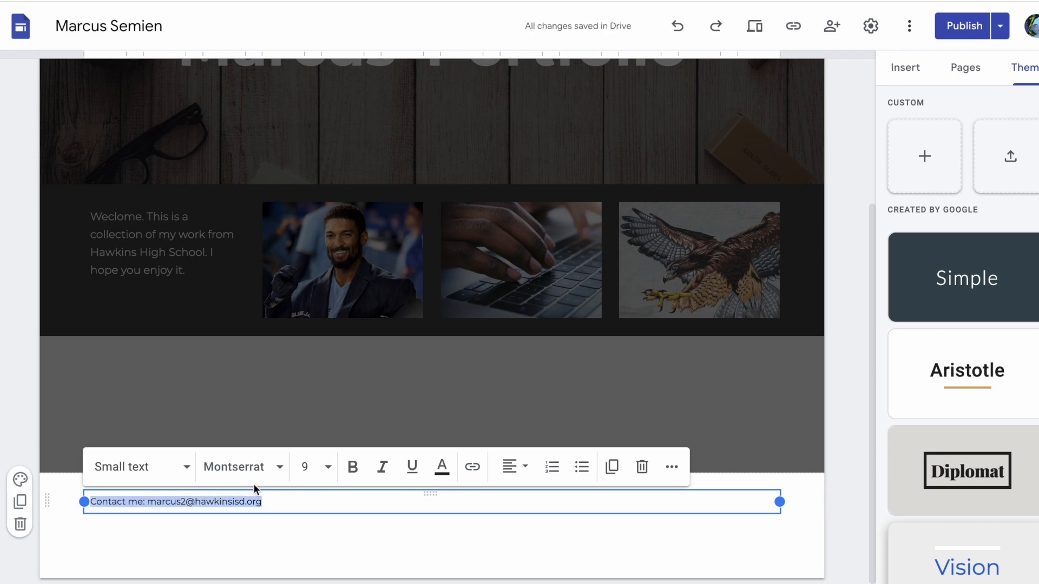
left_click(327, 467)
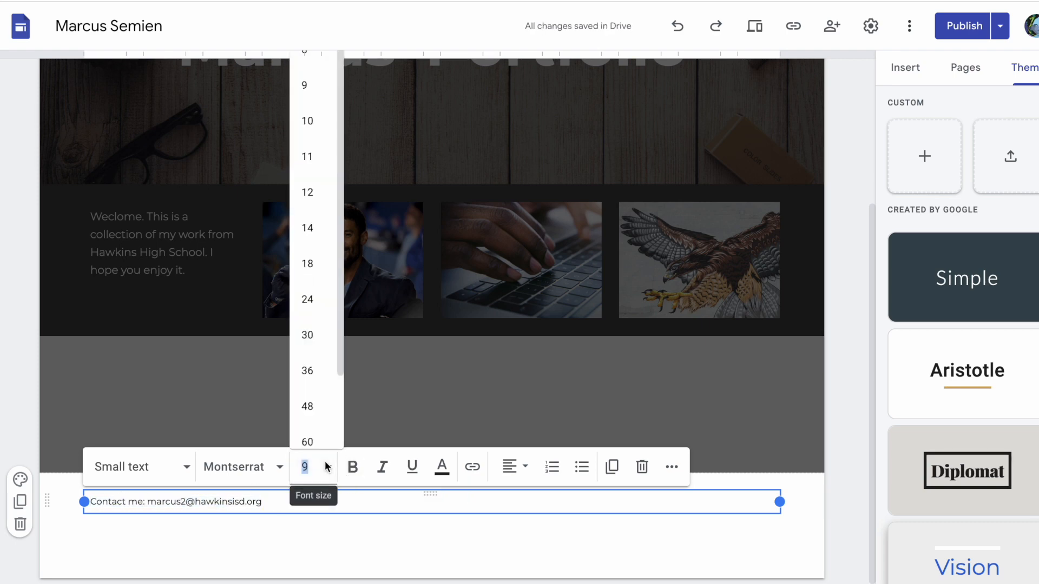
left_click(310, 210)
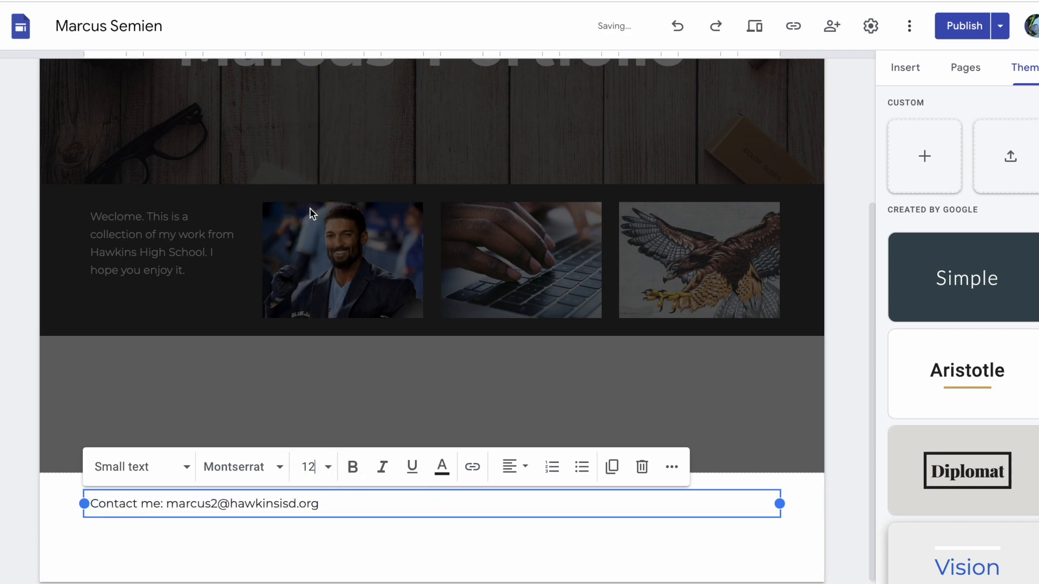
left_click(526, 469)
left_click(509, 546)
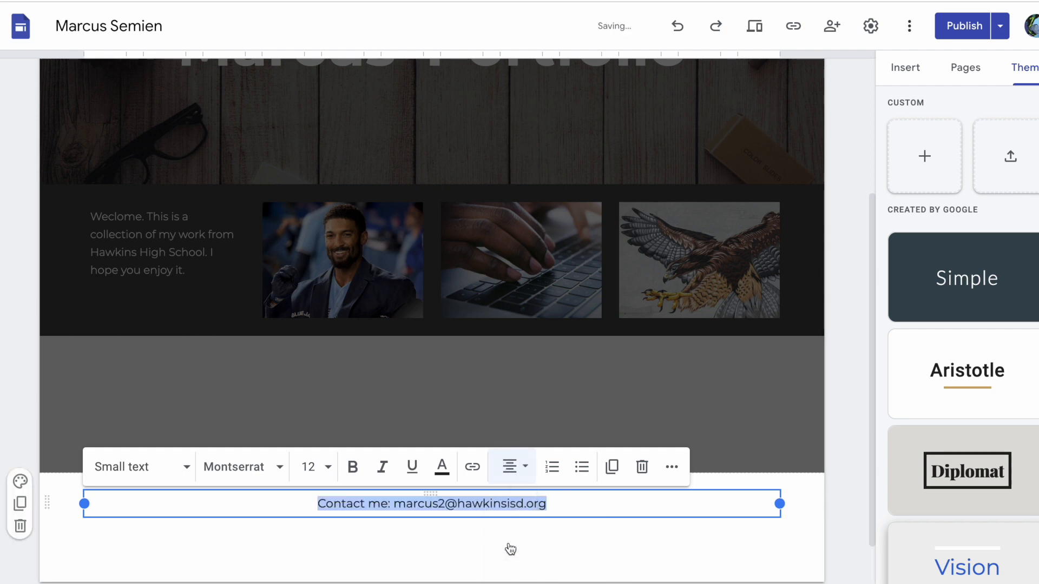
left_click(583, 547)
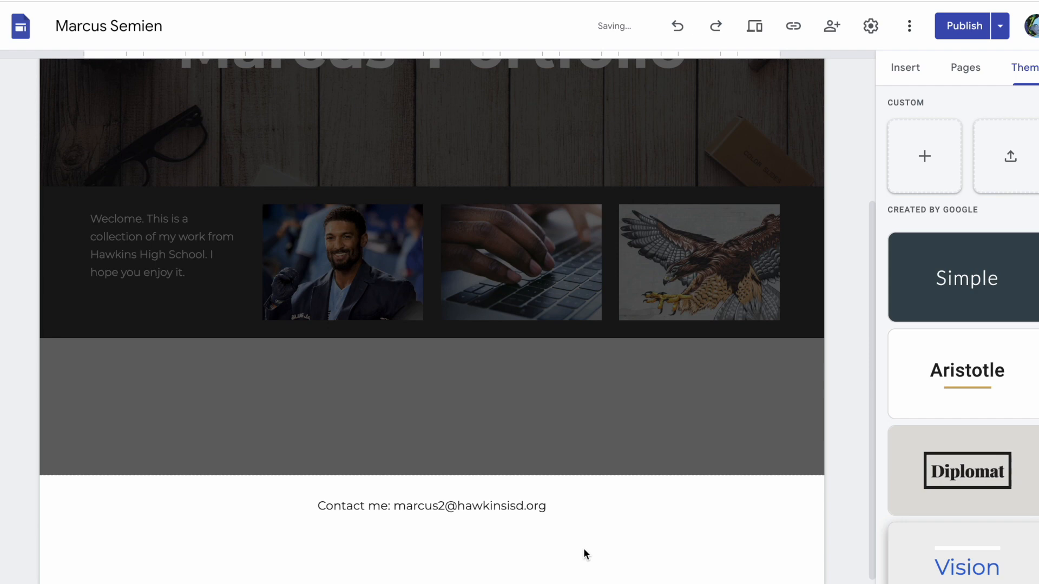
Step: Preview the Home page at phone, tablet and large-screen sizes, and return to the editor
scroll(584, 547, "up", 4)
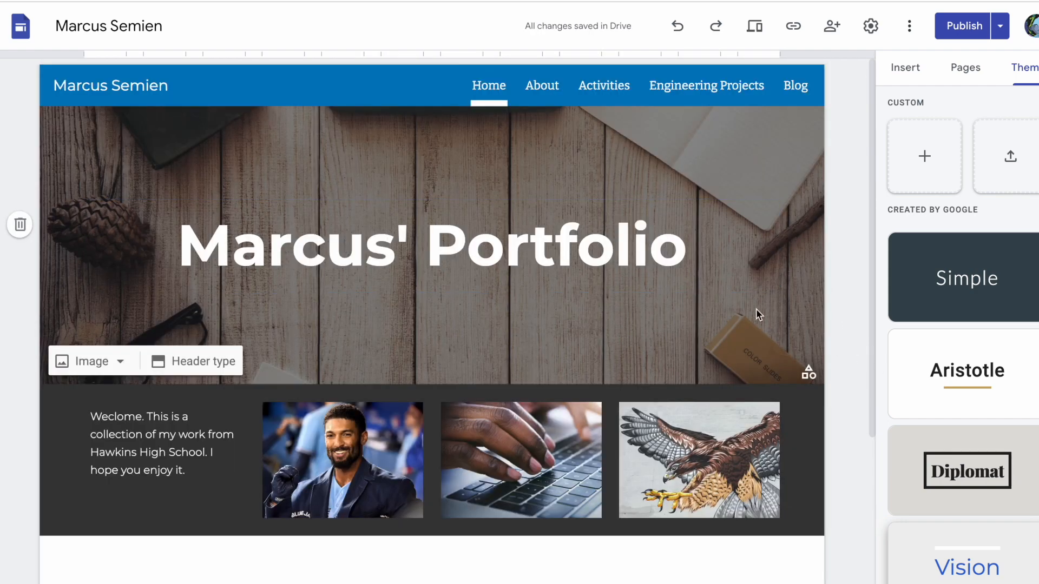
left_click(755, 28)
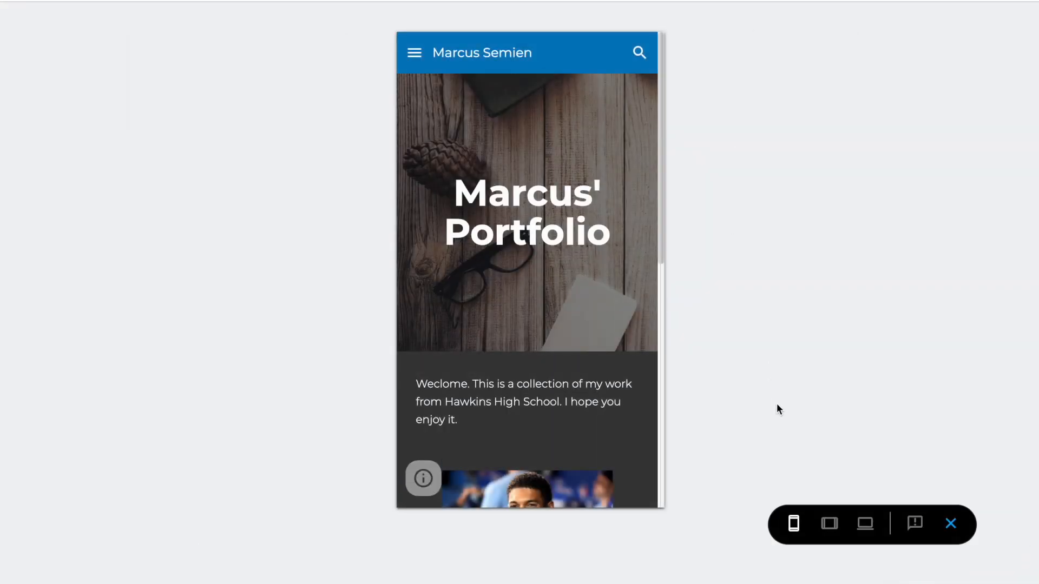
scroll(587, 436, "down", 10)
scroll(587, 436, "up", 10)
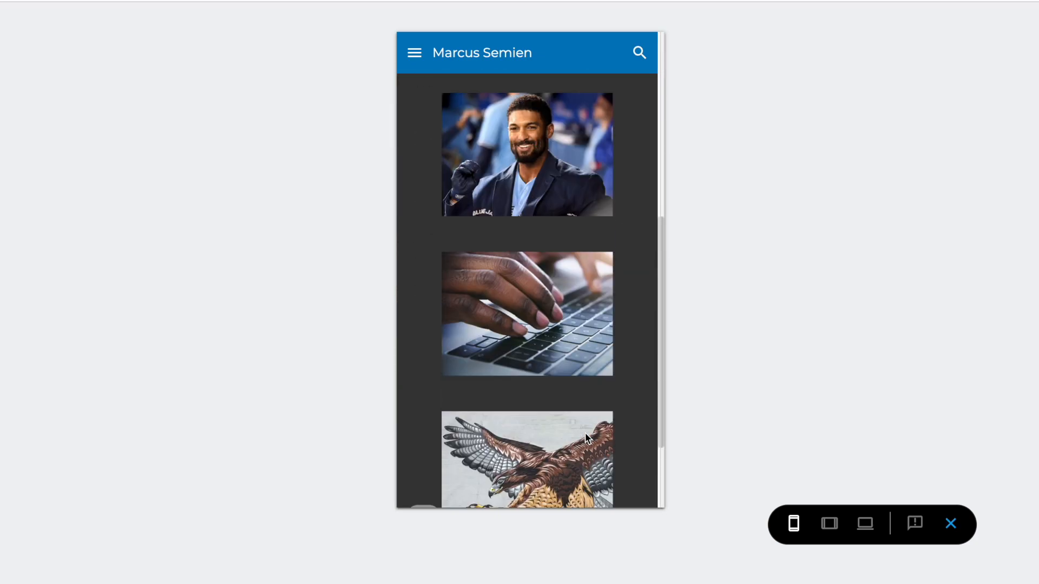
left_click(830, 524)
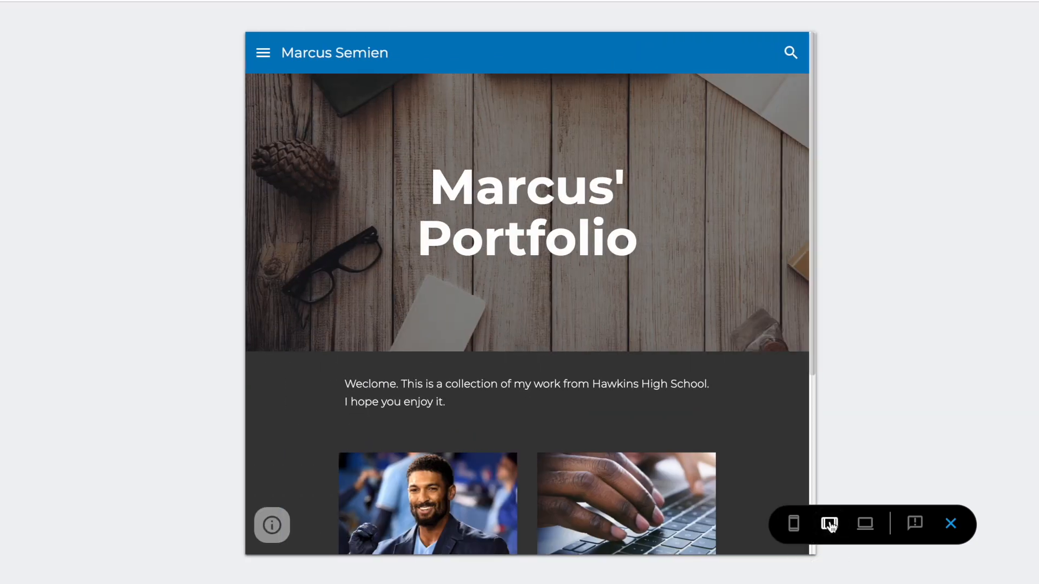
left_click(865, 528)
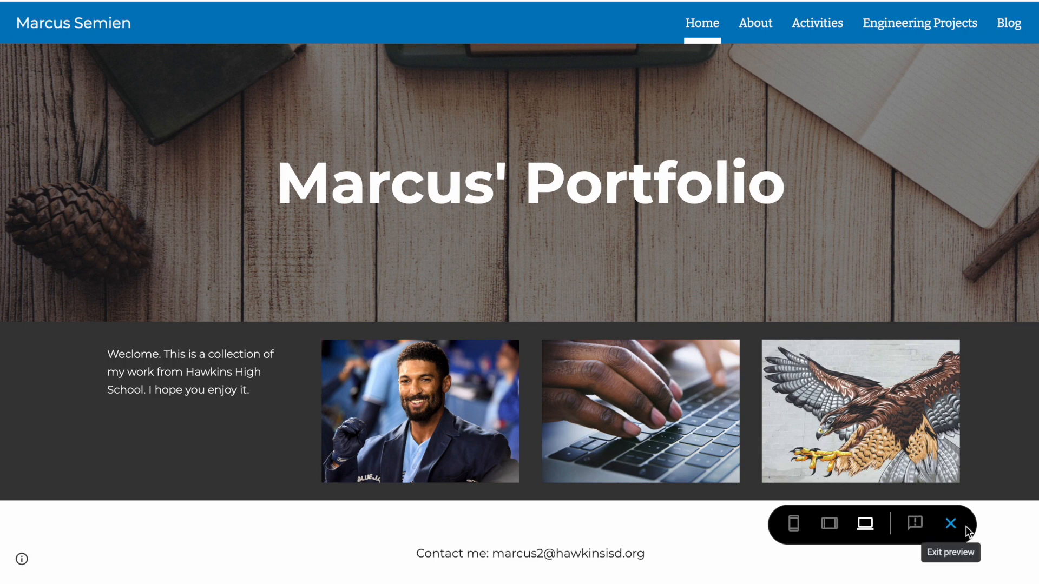
left_click(951, 524)
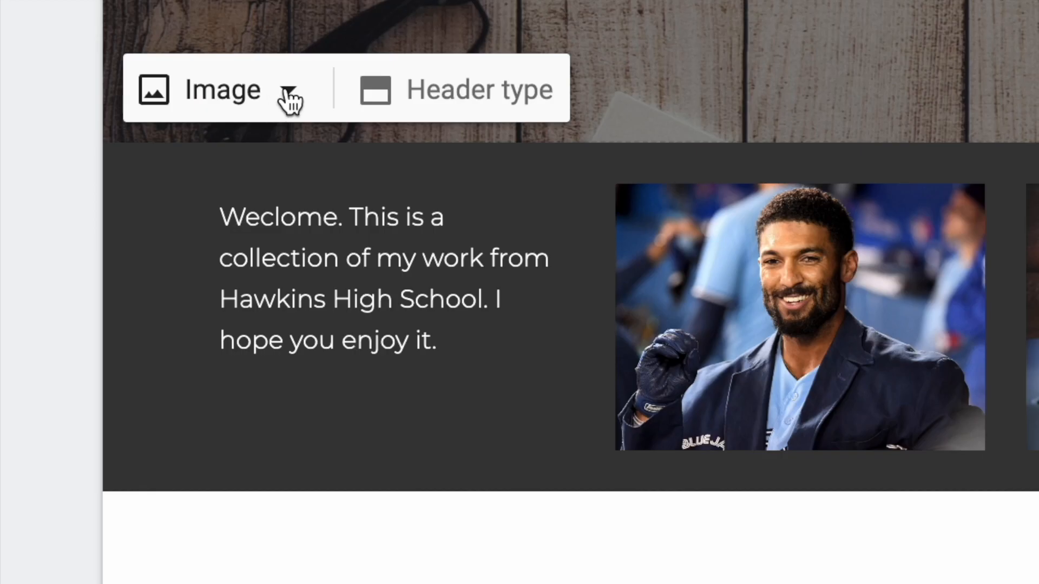
Step: Replace the Home page's header image with car-3075497_1280.jpg uploaded from the Downloads folder
left_click(287, 95)
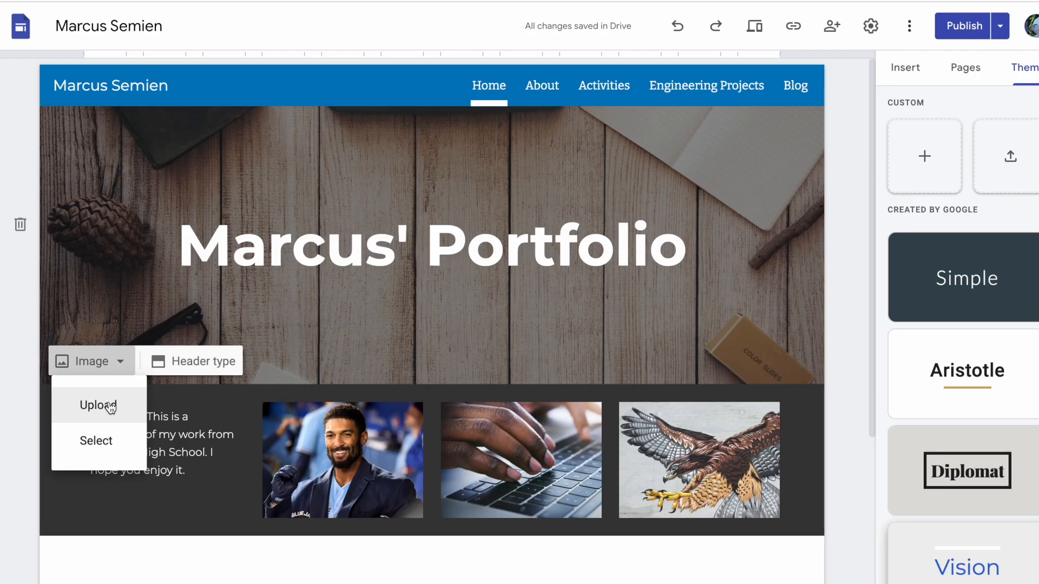
left_click(237, 191)
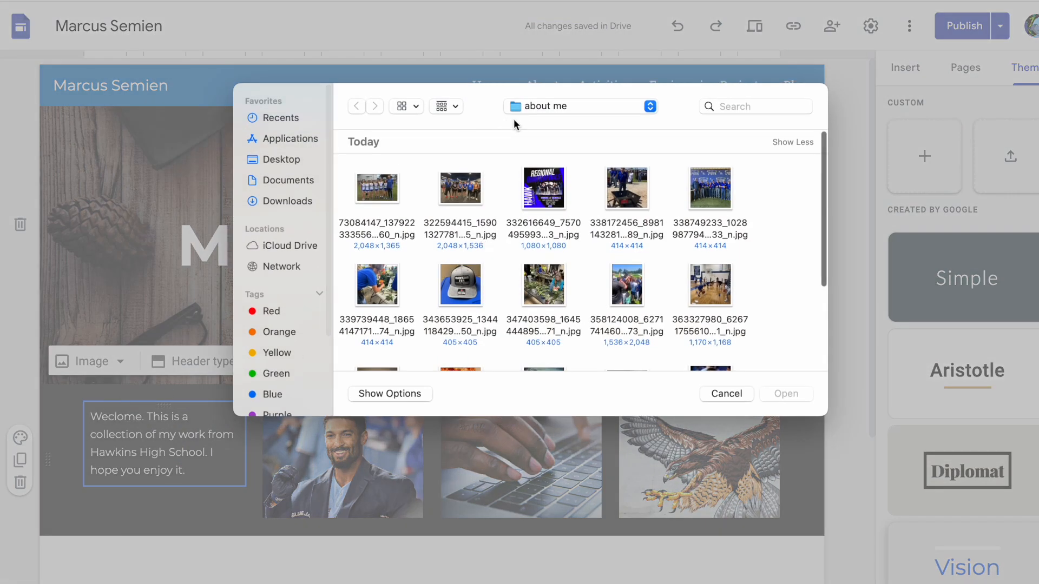
left_click(282, 201)
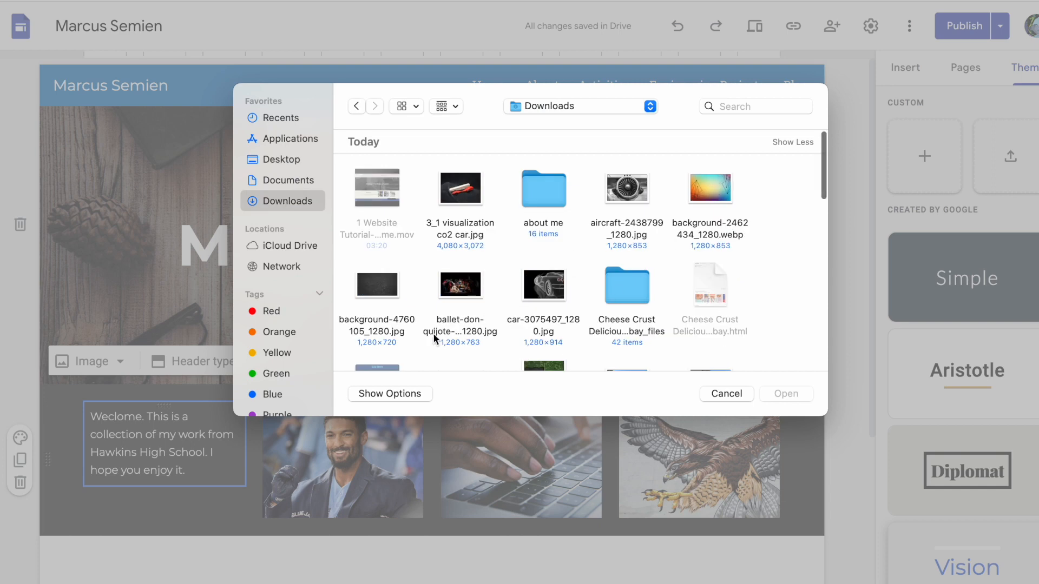
left_click(540, 286)
left_click(770, 391)
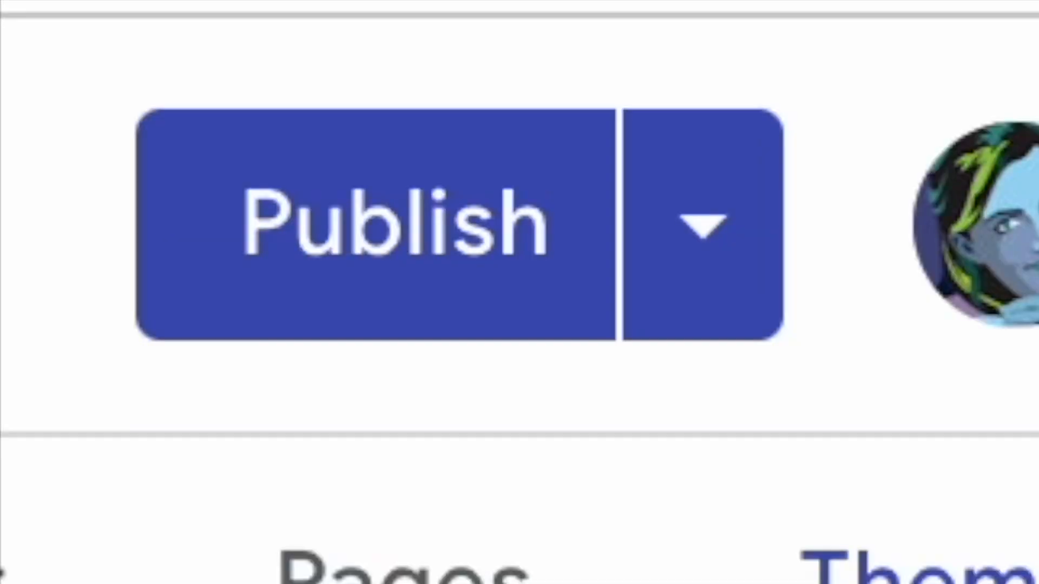
Step: Publish the reviewed site changes and copy the published site link
left_click(385, 222)
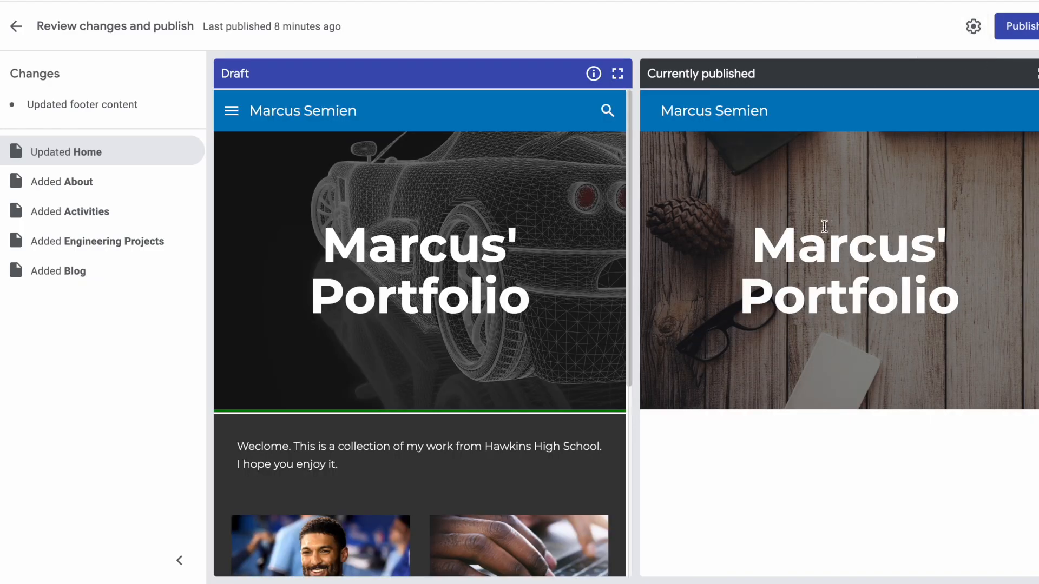
left_click(1021, 31)
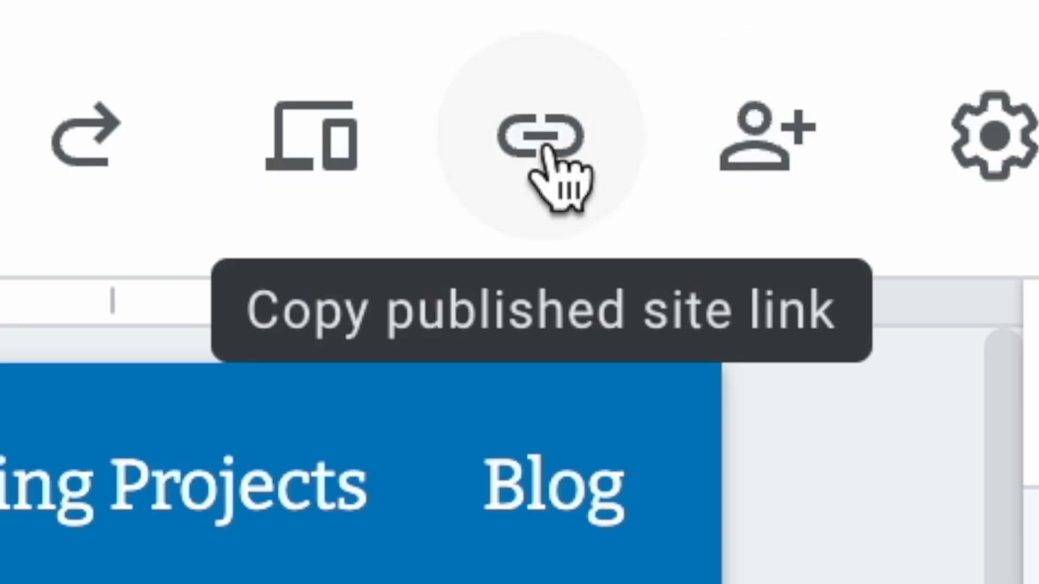
left_click(544, 147)
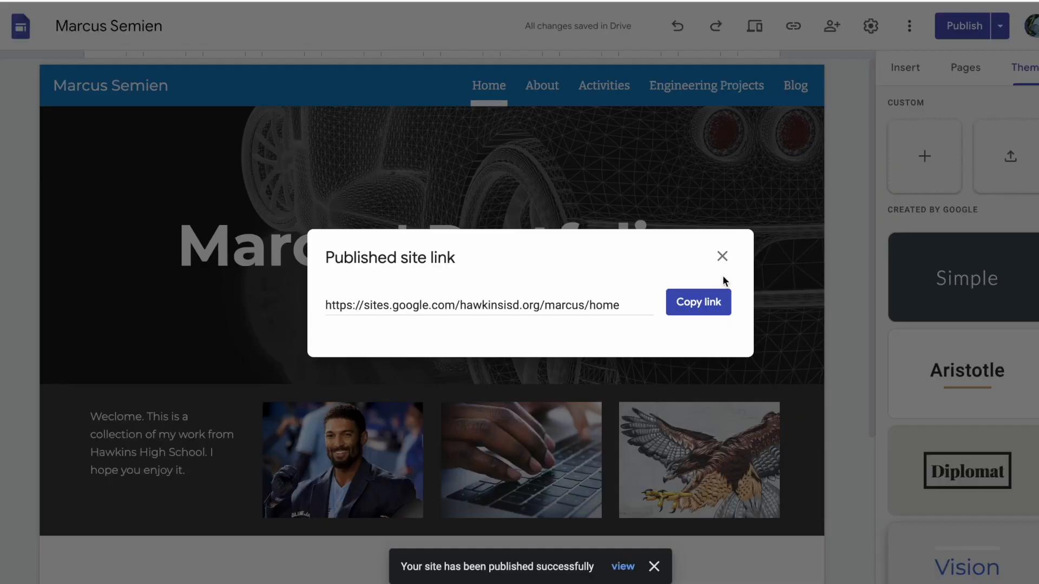
left_click(689, 303)
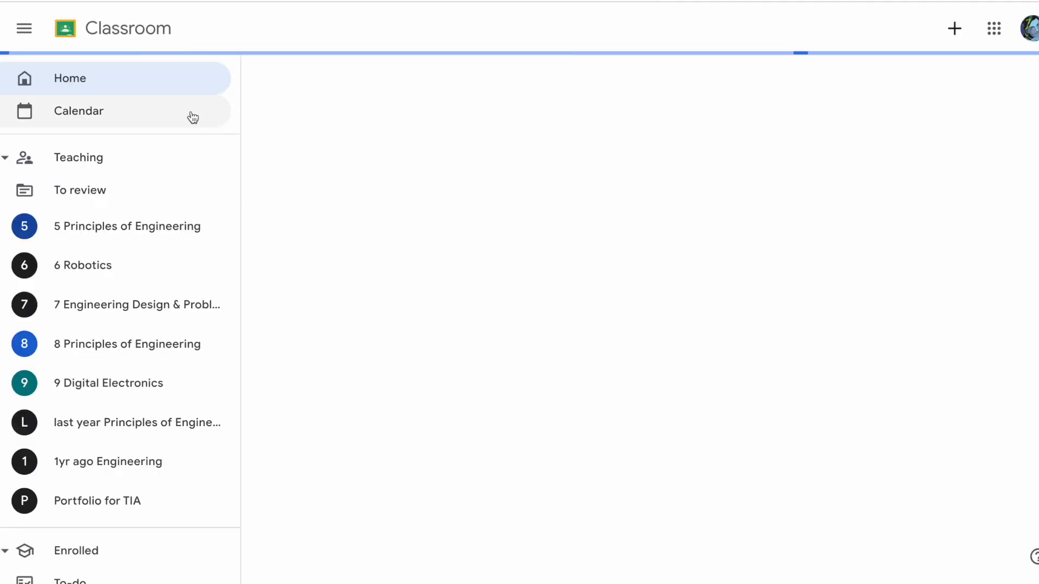
Step: Switch to Google Classroom and open the 5 Principles of Engineering class
left_click(96, 223)
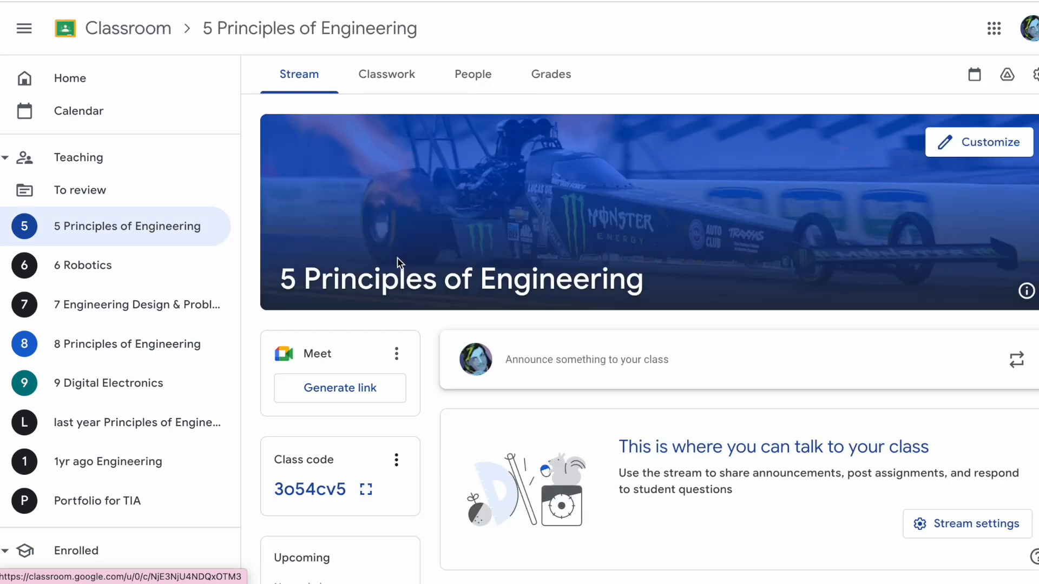